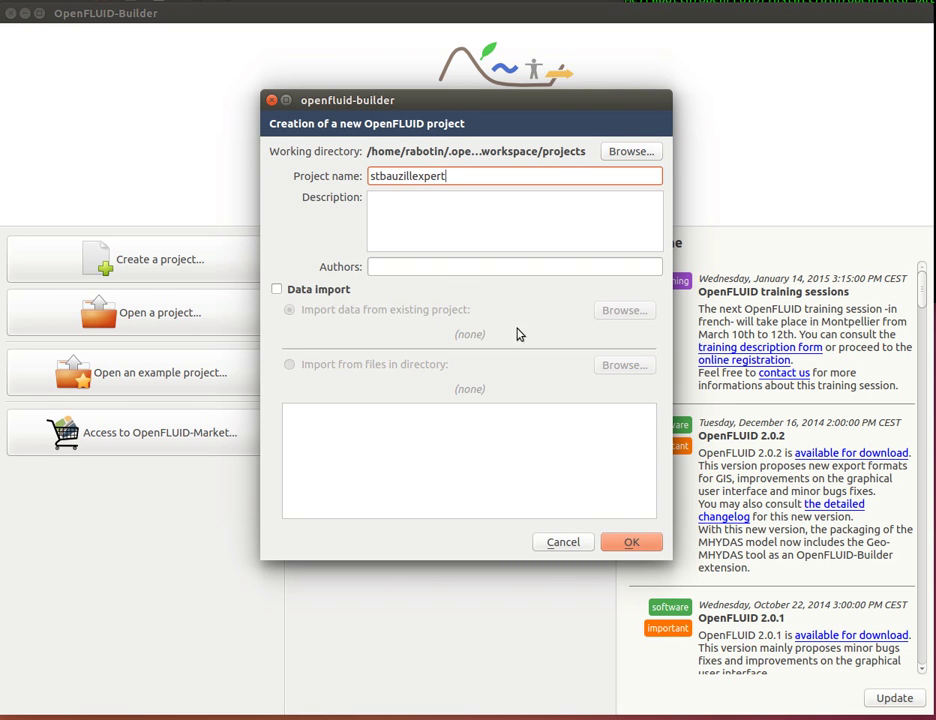
- Create the project stbauzillexpert and add a spatial units class named parcelle with unit ID 3
left_click(625, 539)
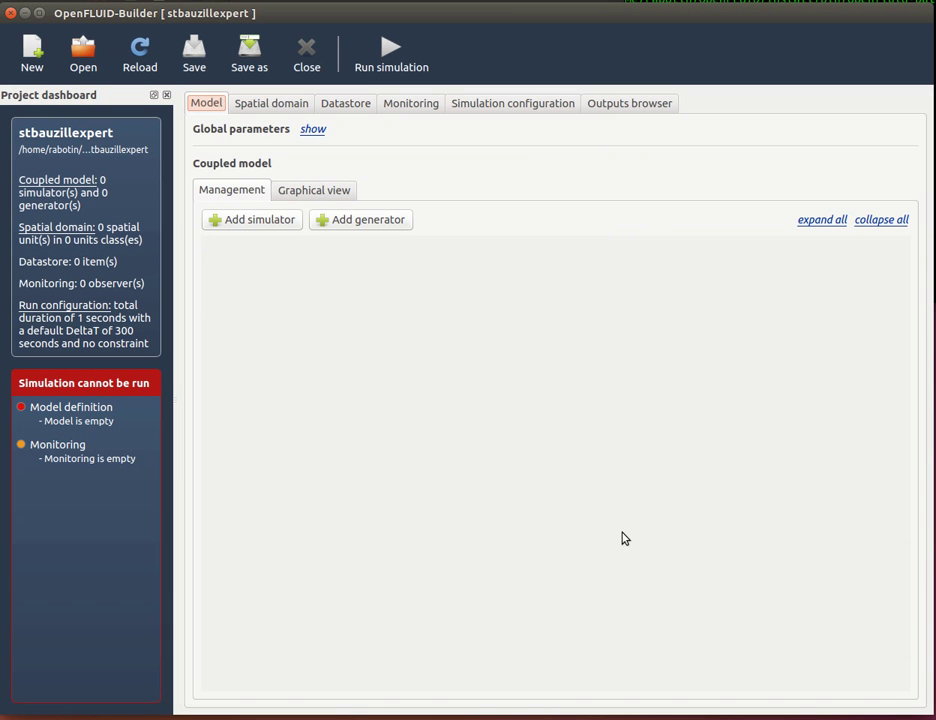
left_click(288, 108)
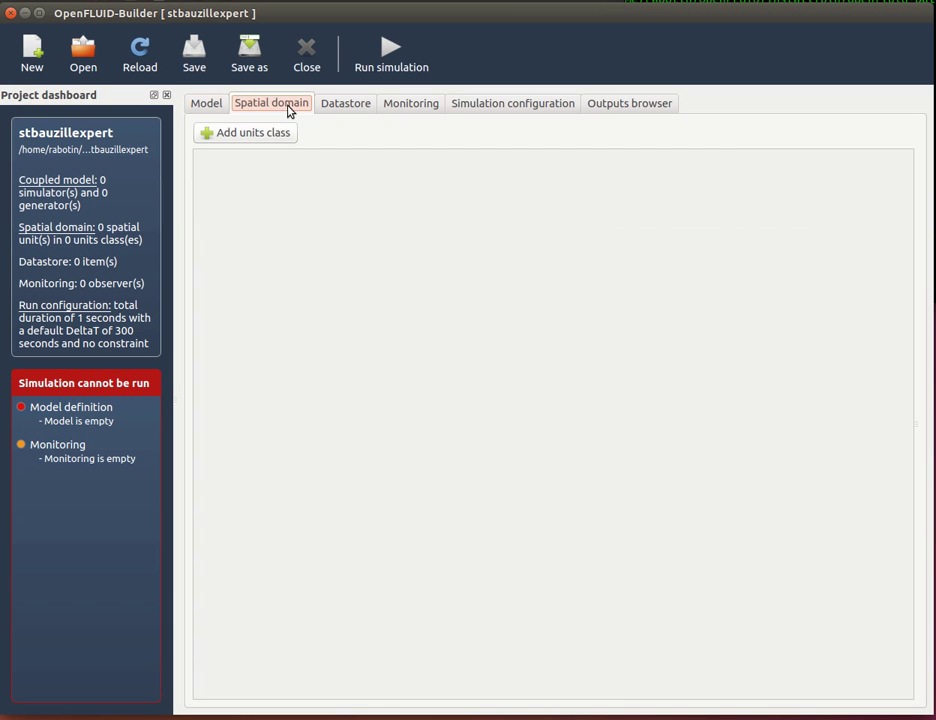
left_click(269, 137)
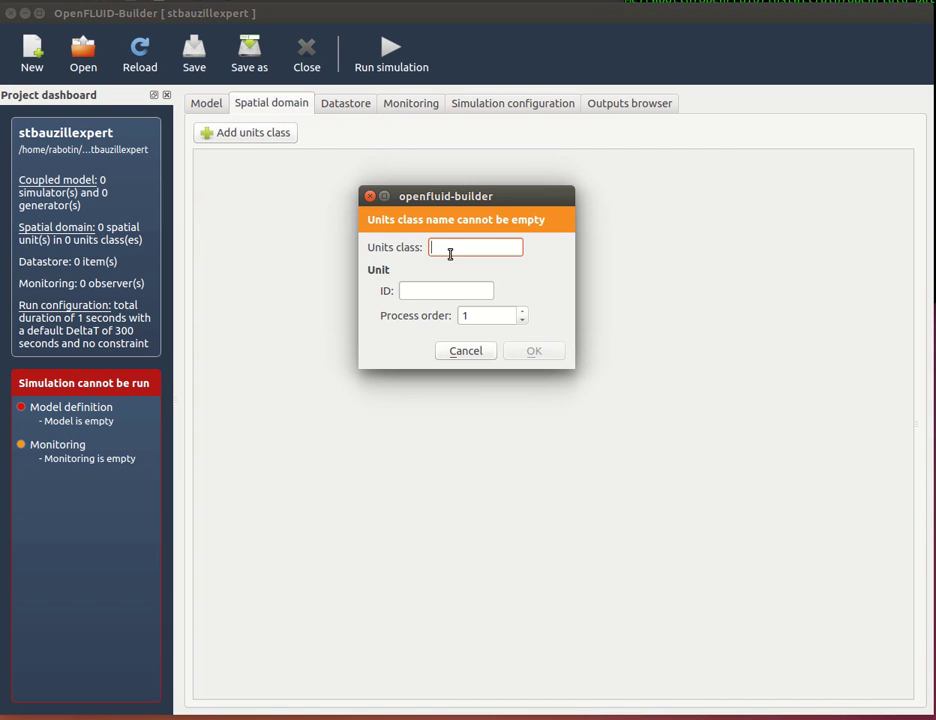
type("p")
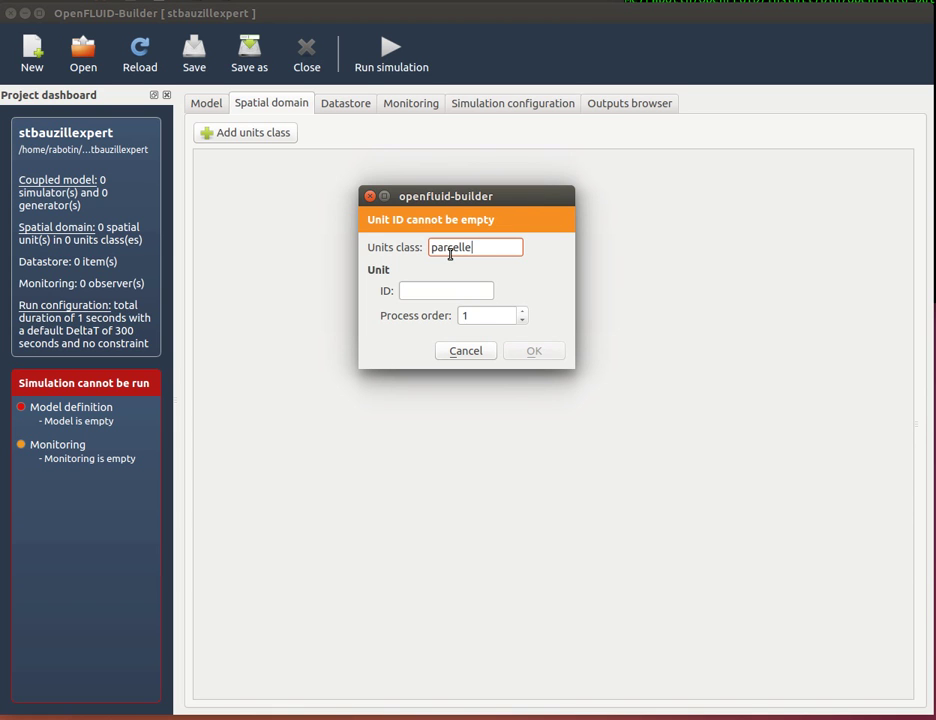
type("arcelle")
left_click(443, 284)
type("3")
left_click(535, 354)
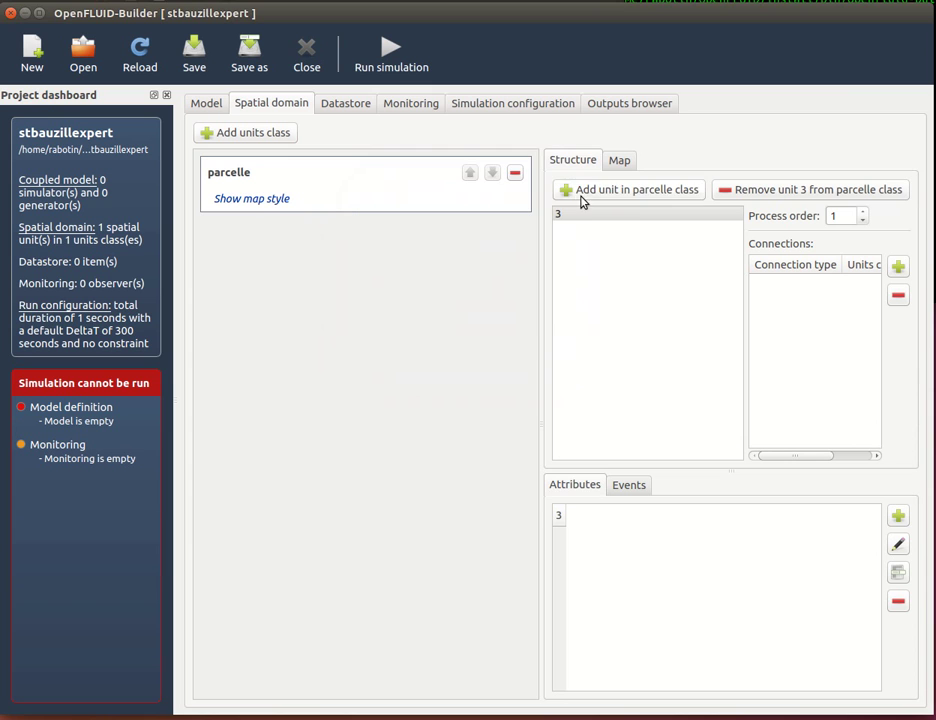
- Add units with IDs 4, 5, 7 and 8 to the parcelle class, keeping process order 1
left_click(584, 192)
type("4")
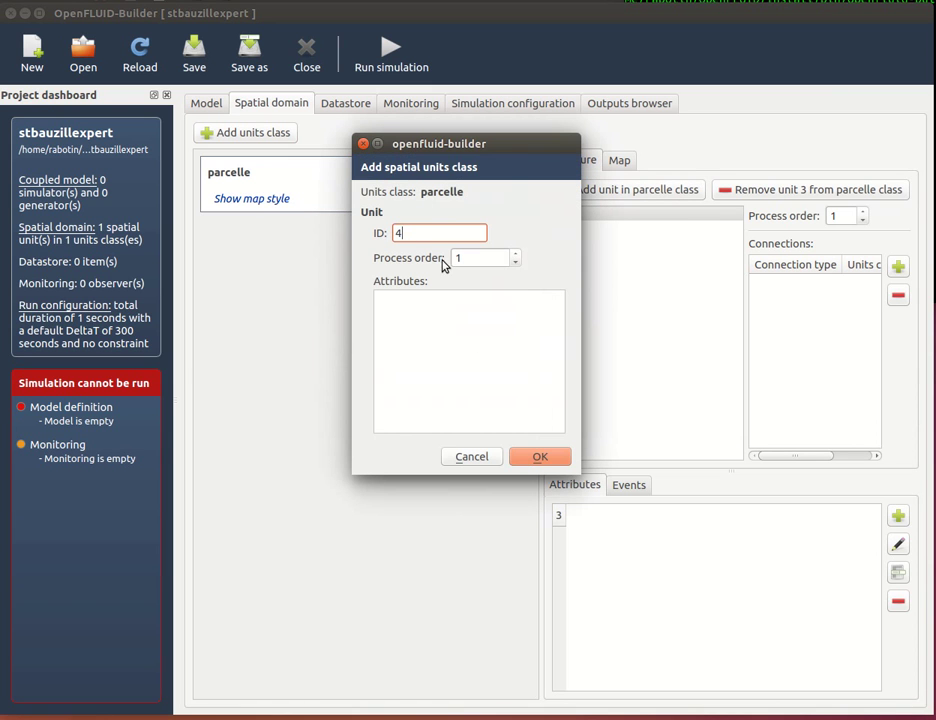
left_click(538, 456)
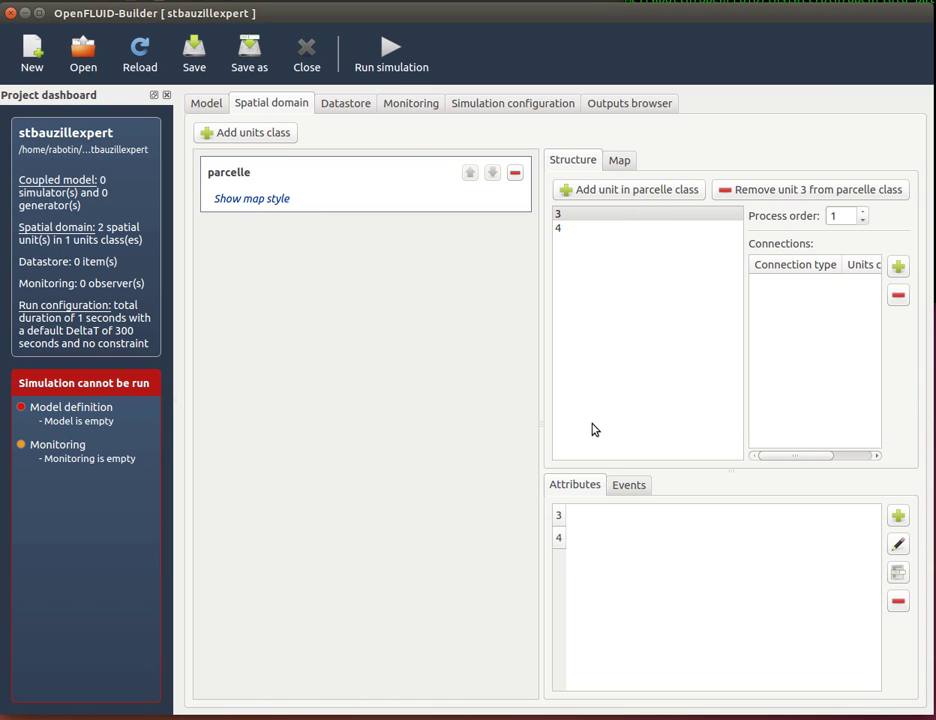
left_click(637, 190)
type("5")
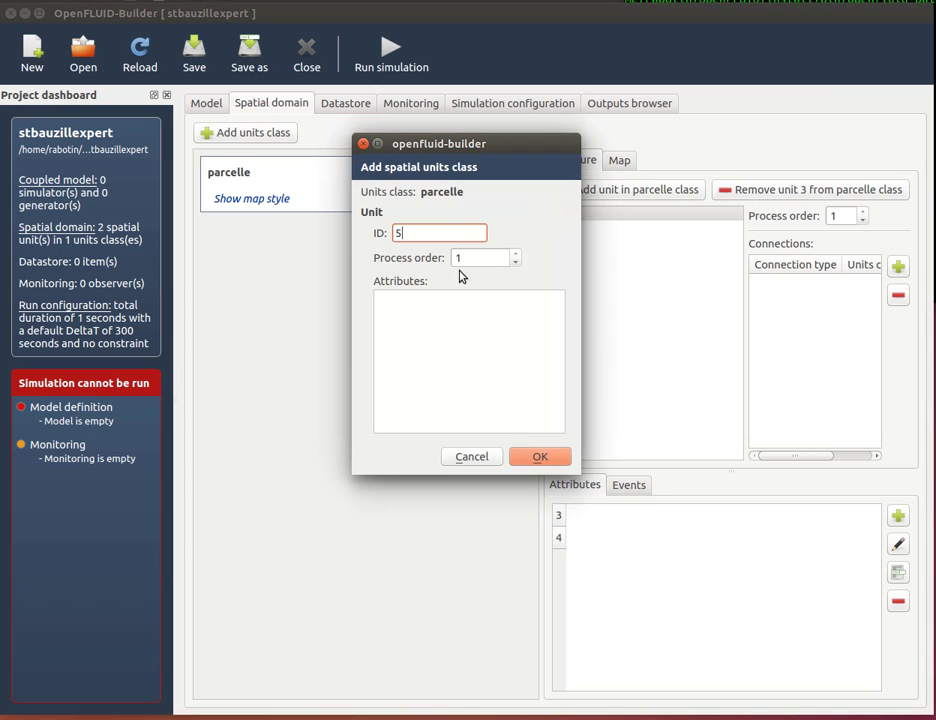
left_click(536, 456)
left_click(590, 200)
type("7")
left_click(539, 456)
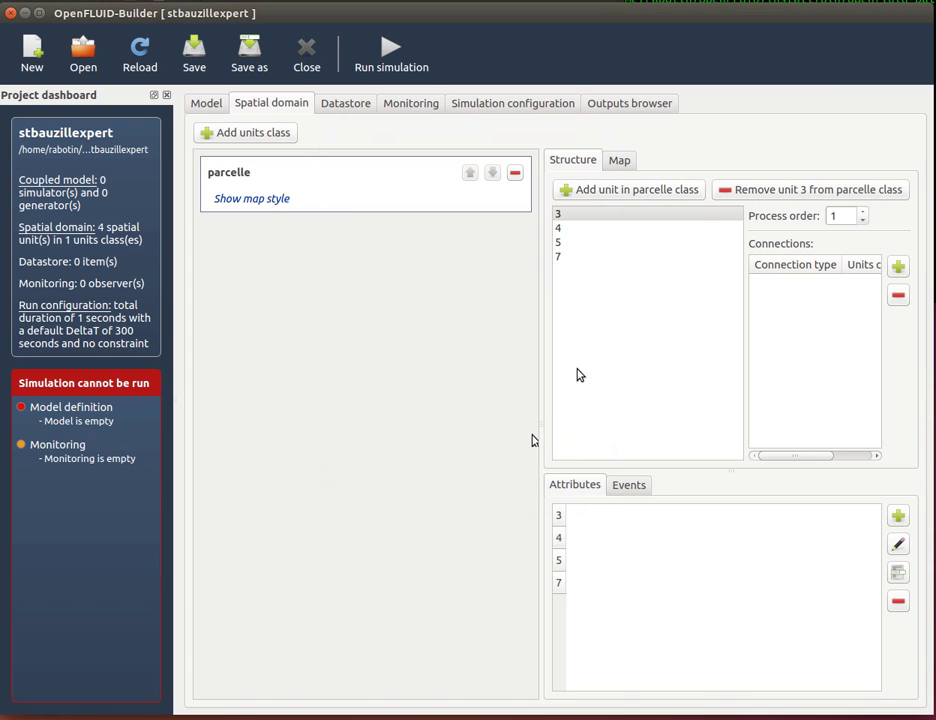
left_click(590, 192)
type("8")
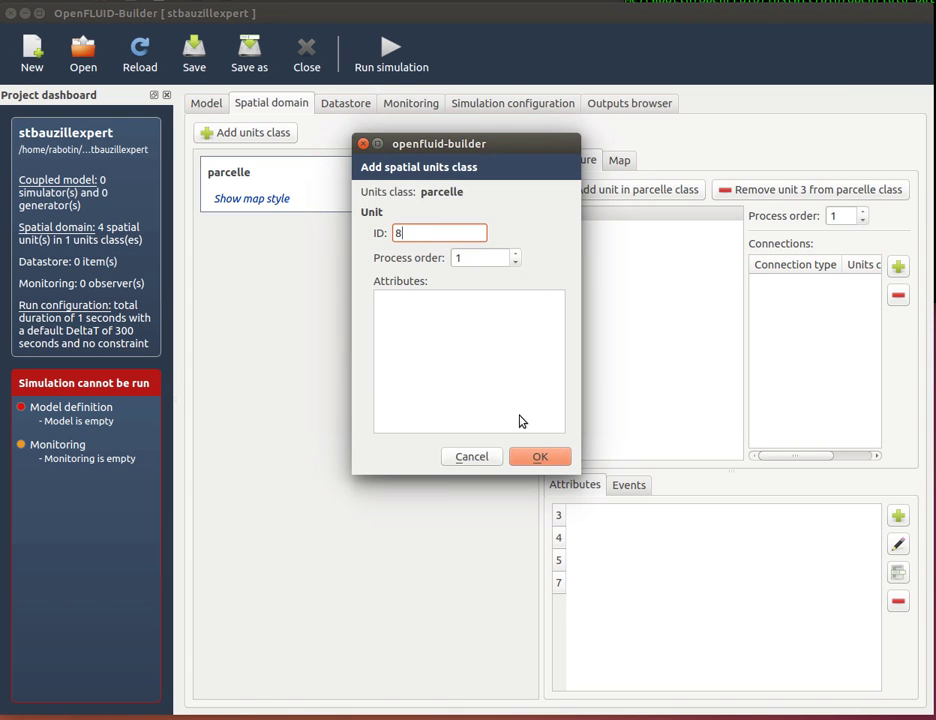
left_click(539, 456)
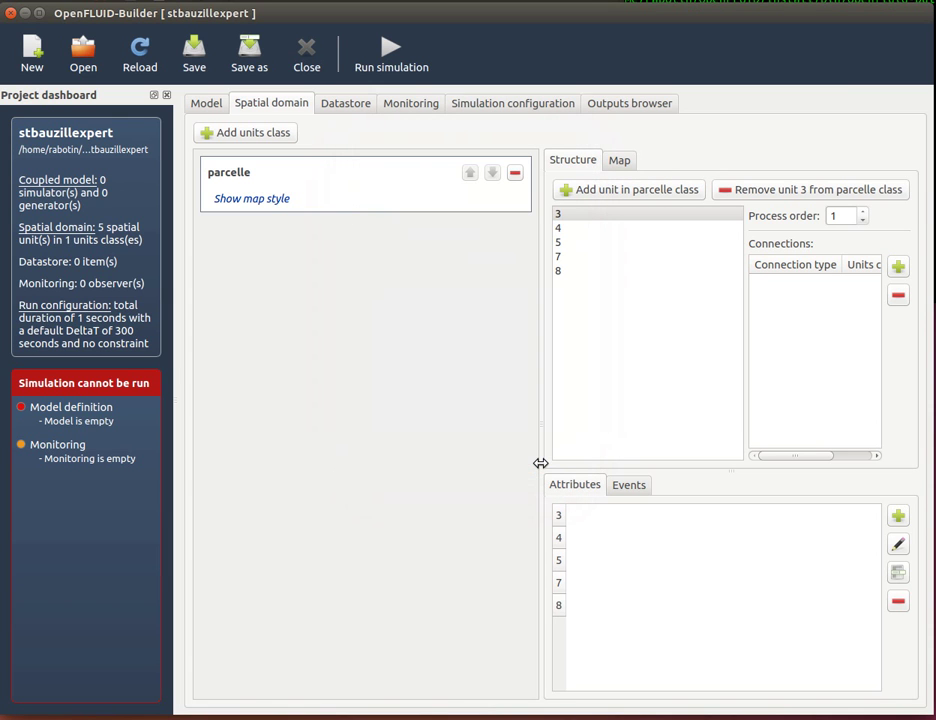
- Add a second spatial units class named fosse with unit ID 1 and process order 1
left_click(263, 133)
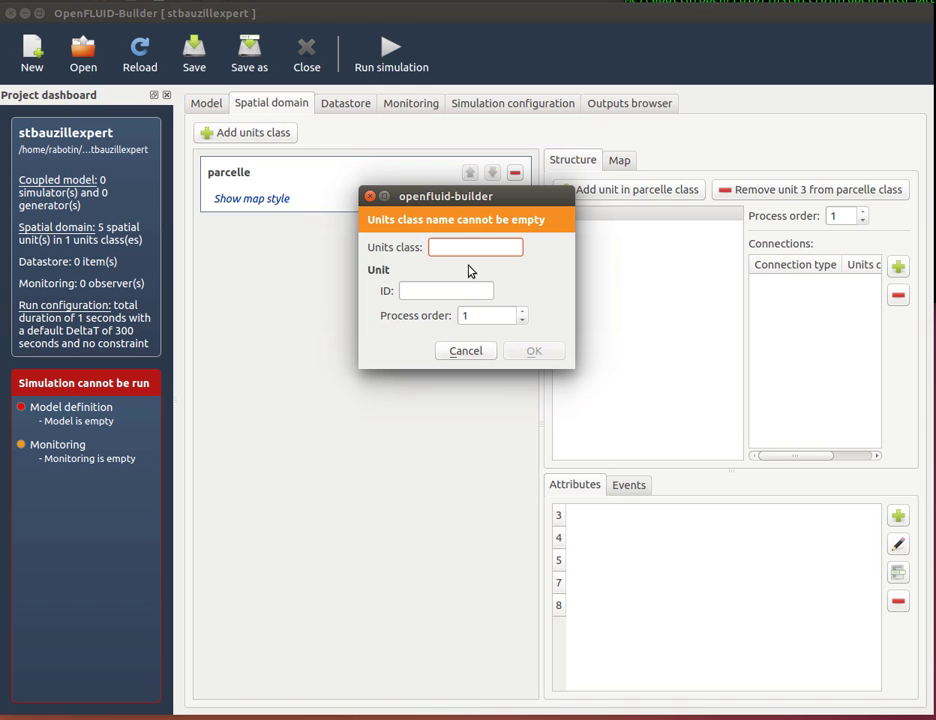
type("fo")
left_click(447, 289)
type("1")
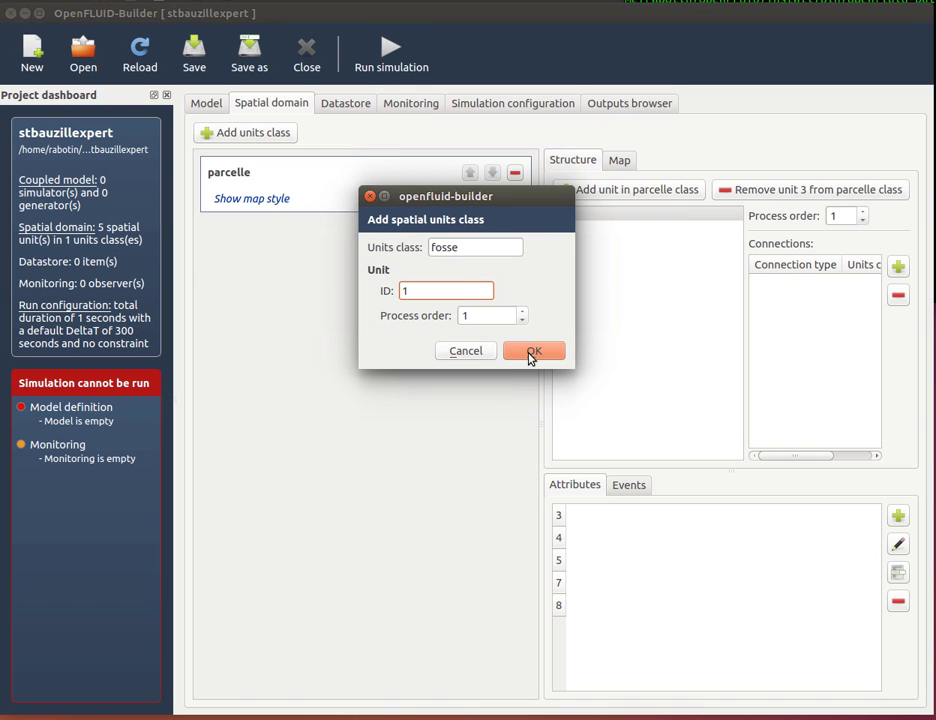
left_click(530, 352)
- Add units with IDs 2, 3, 4 and 5 to the fosse class, keeping process order 1
left_click(319, 241)
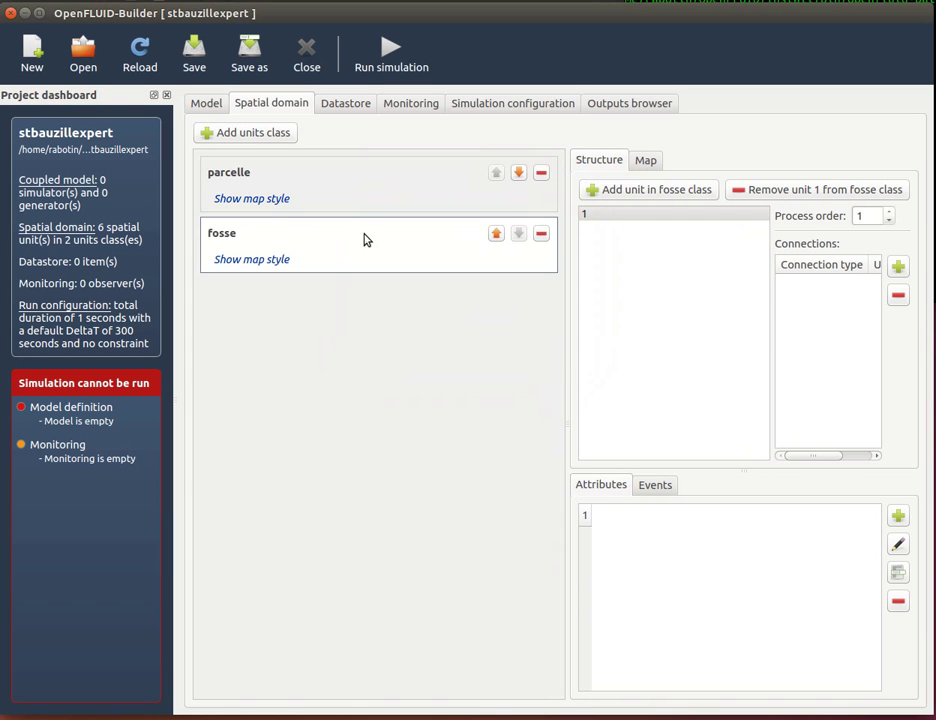
left_click(628, 194)
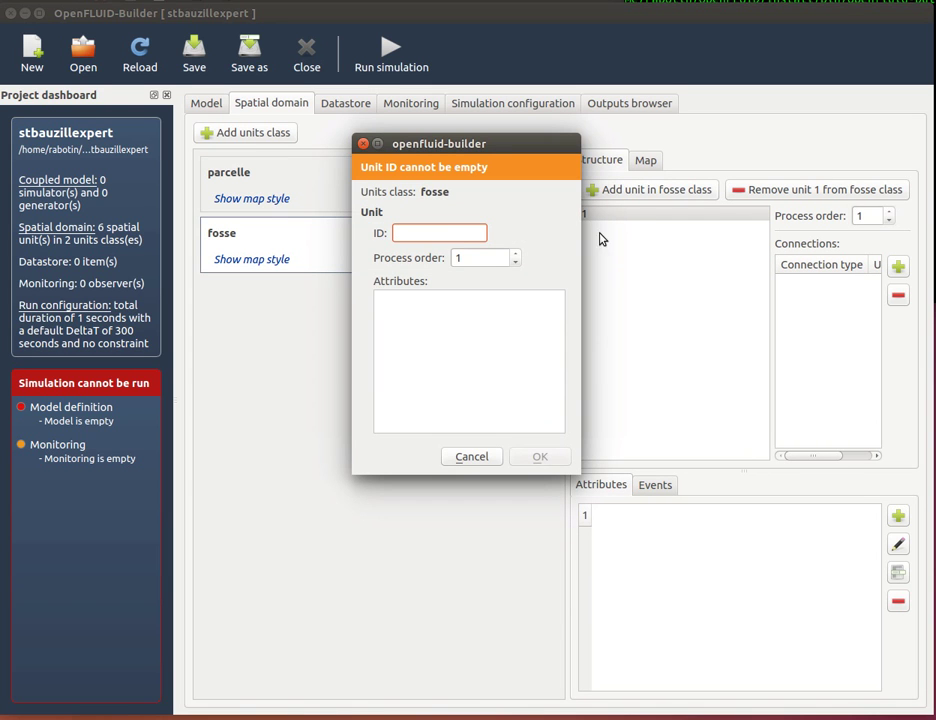
type("2")
key("Return")
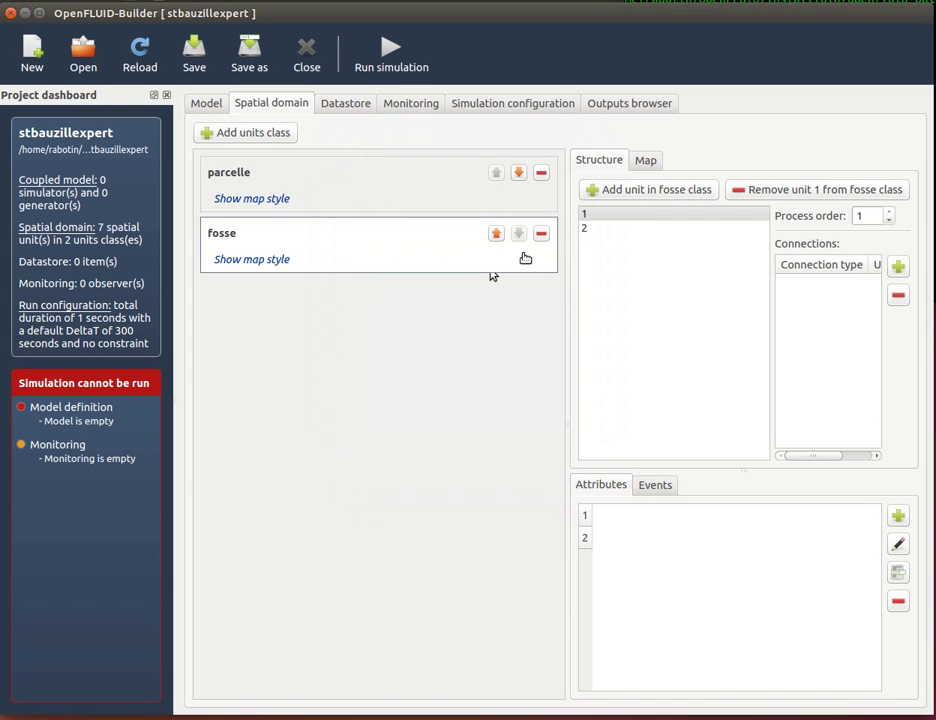
left_click(626, 194)
type("3")
key("Return")
left_click(628, 200)
type("4")
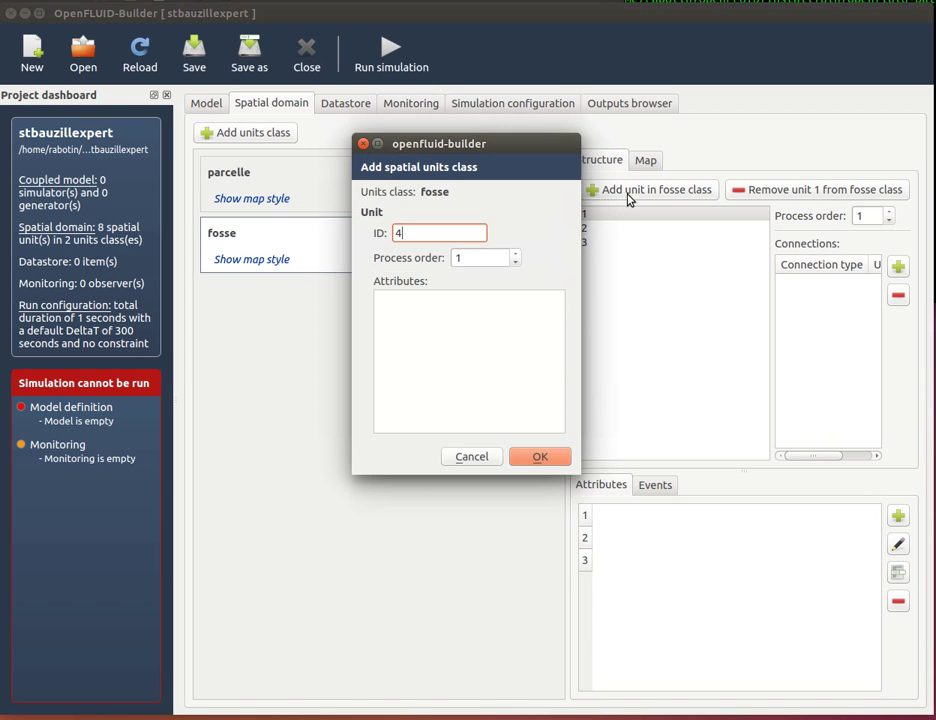
key("Return")
left_click(643, 190)
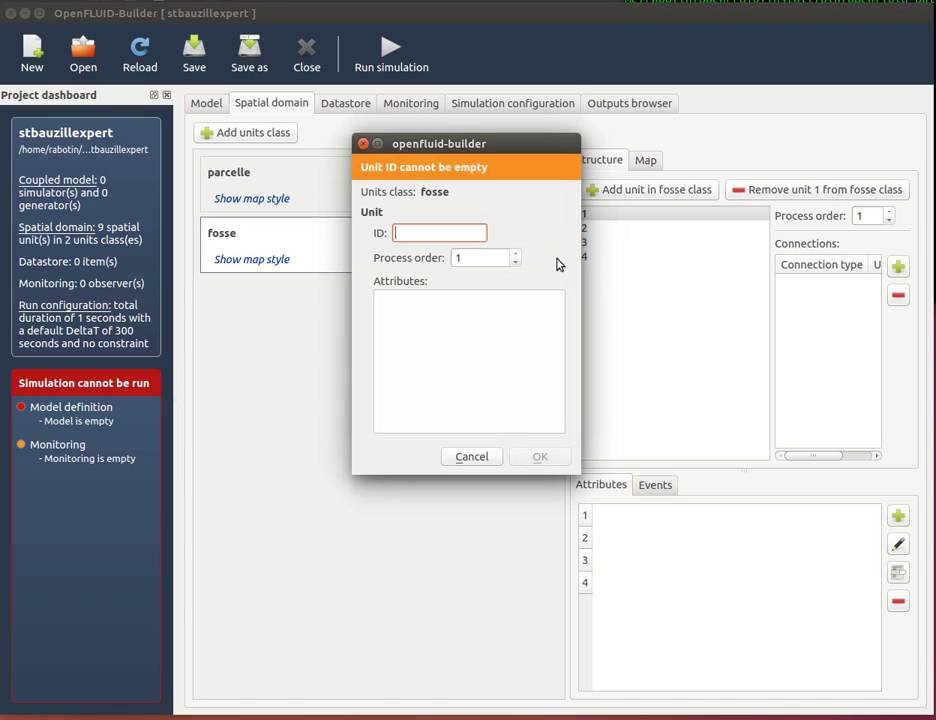
type("5")
key("Return")
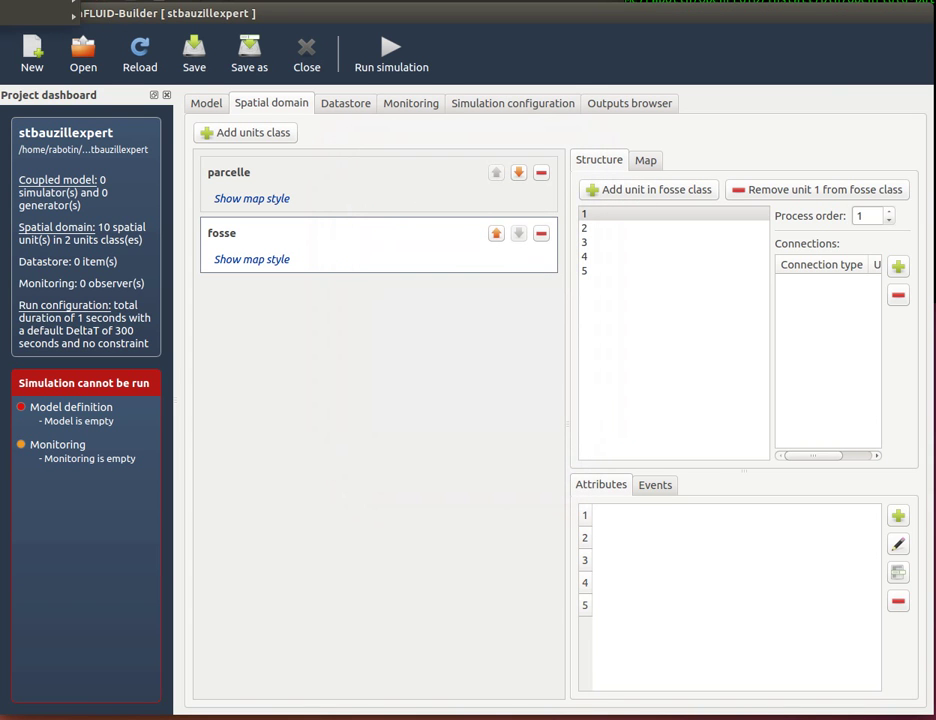
- Open the GraphViz spatial graph viewer and fit the view to the full graph of units
left_click(175, 3)
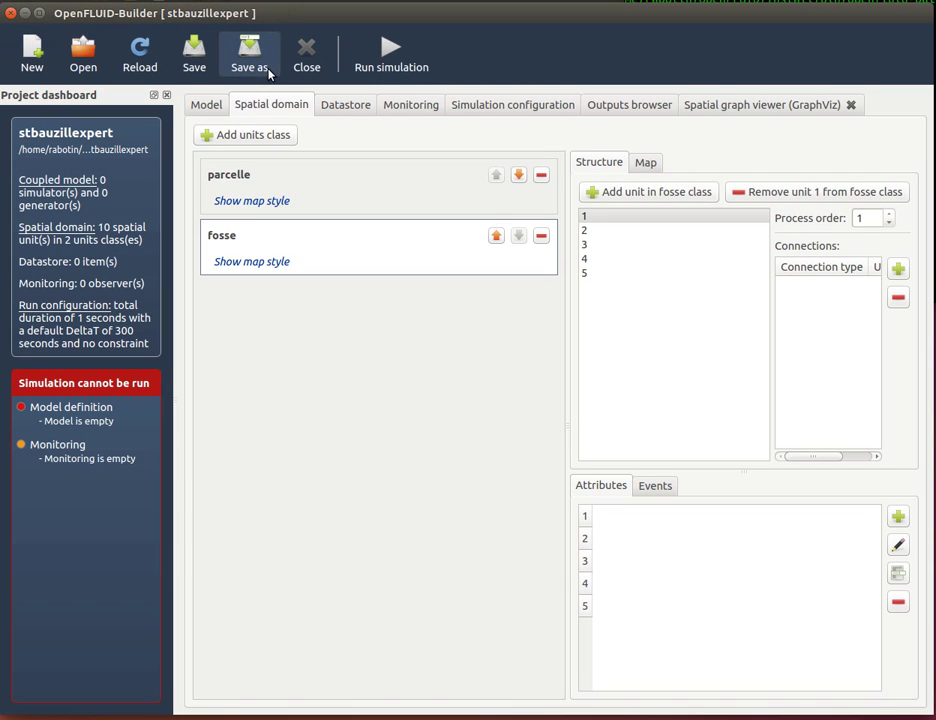
left_click(720, 108)
left_click(790, 205)
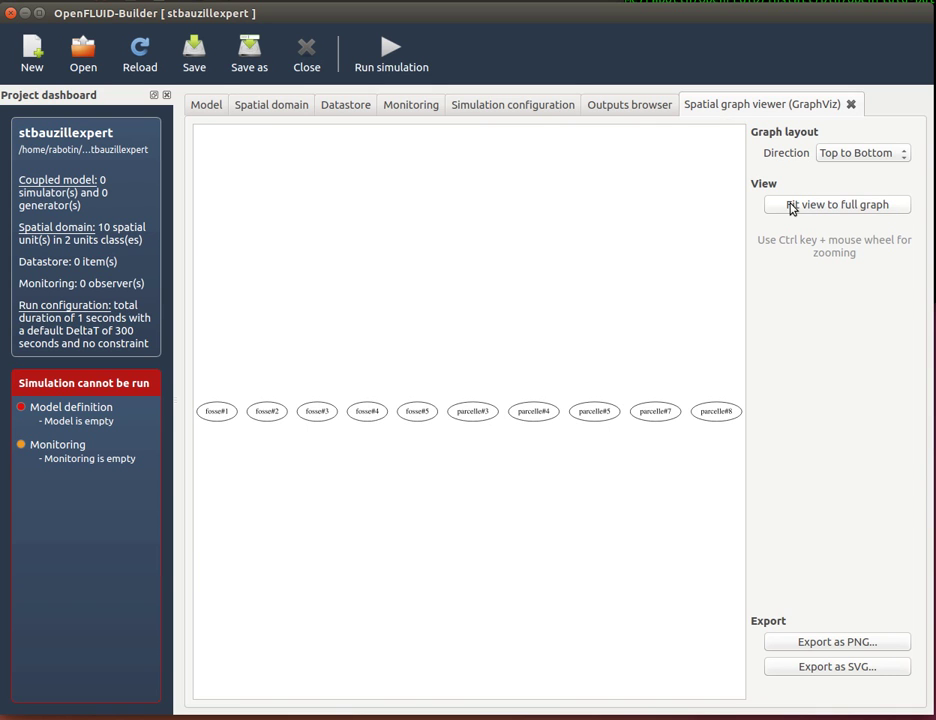
- Add a "to" connection from parcelle unit 3 to fosse unit 1 and check it in the spatial graph
left_click(289, 110)
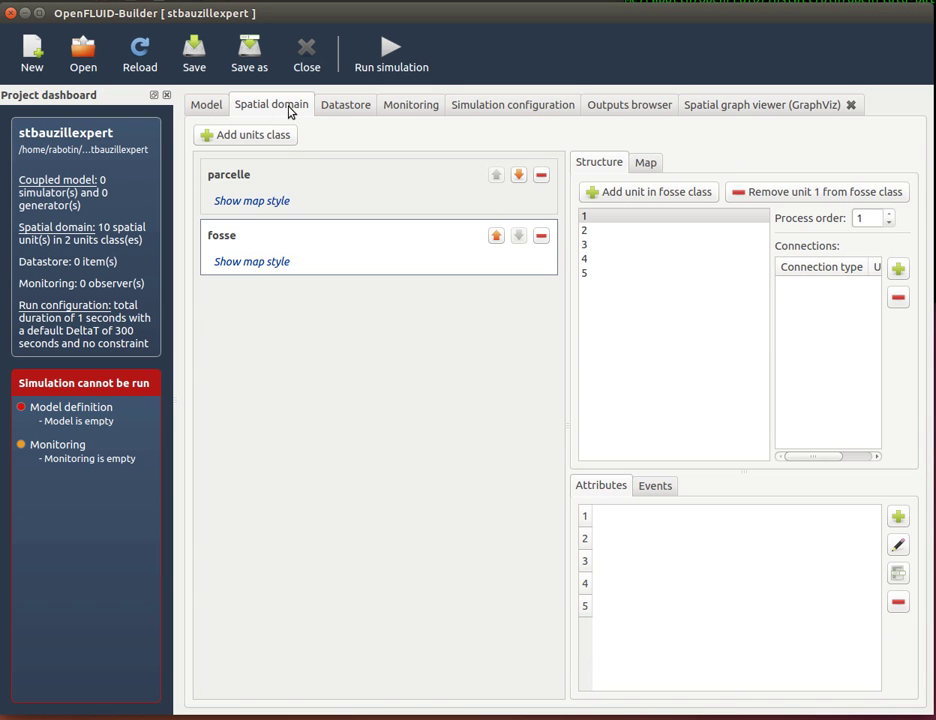
left_click(312, 184)
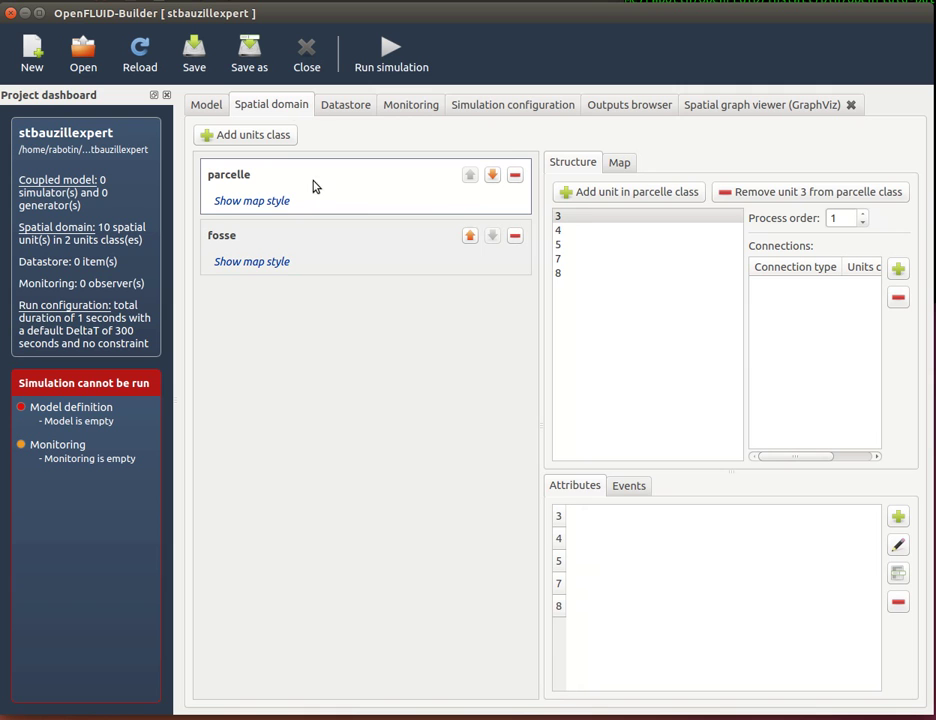
left_click(590, 221)
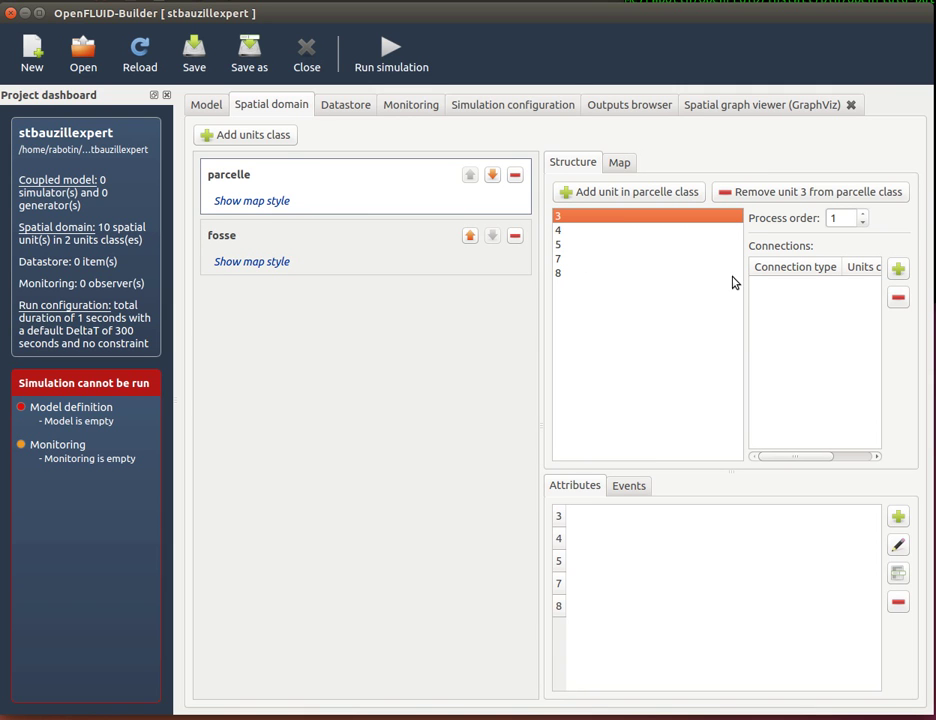
left_click_drag(541, 357, 405, 359)
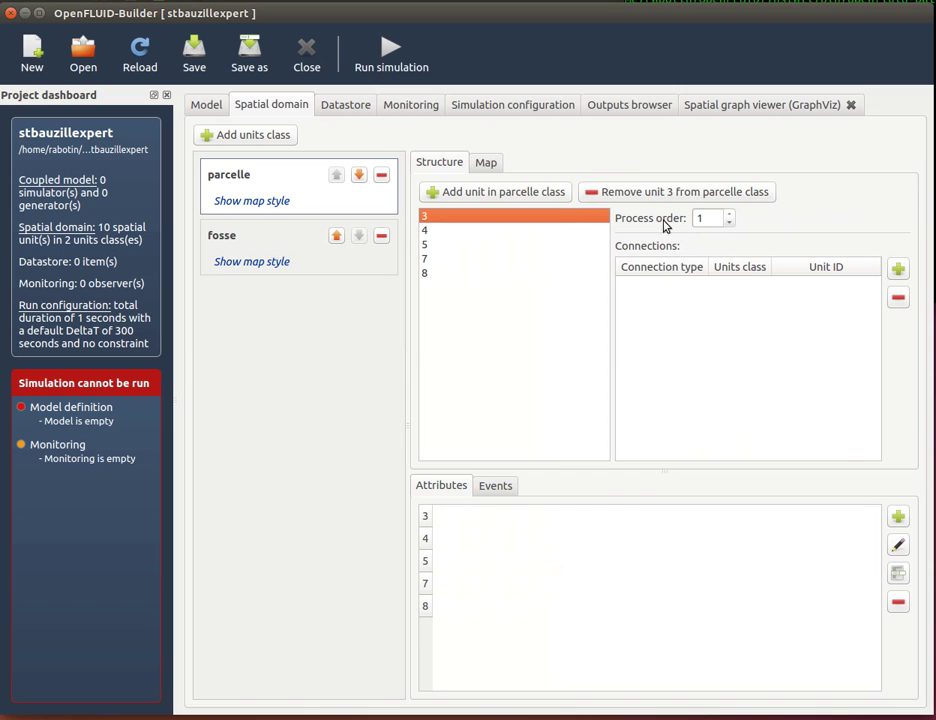
left_click(898, 268)
left_click(529, 279)
left_click(529, 281)
left_click(560, 280)
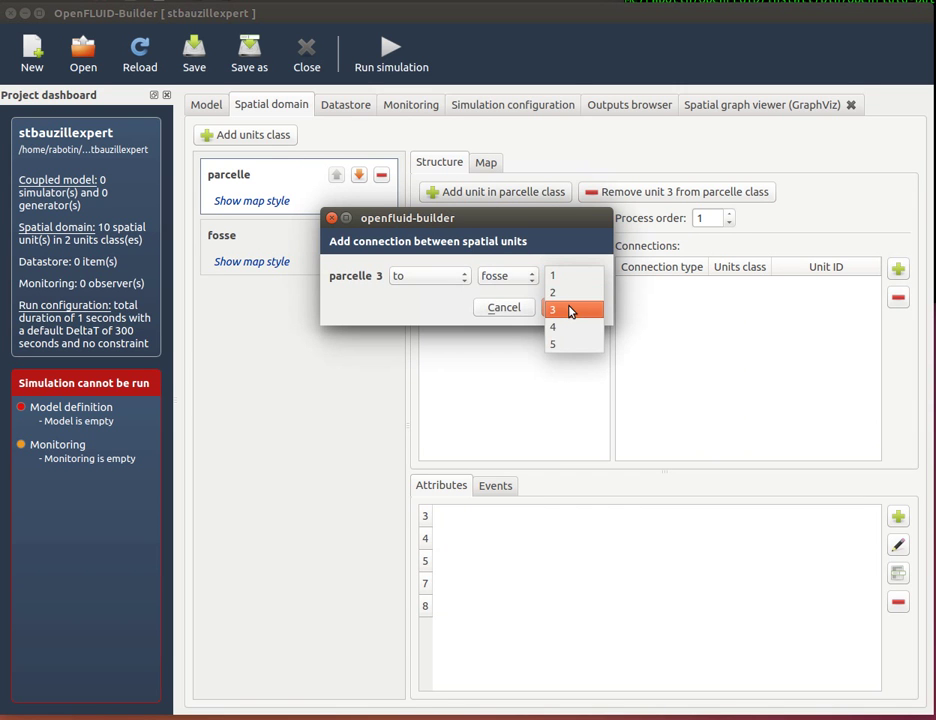
left_click(570, 312)
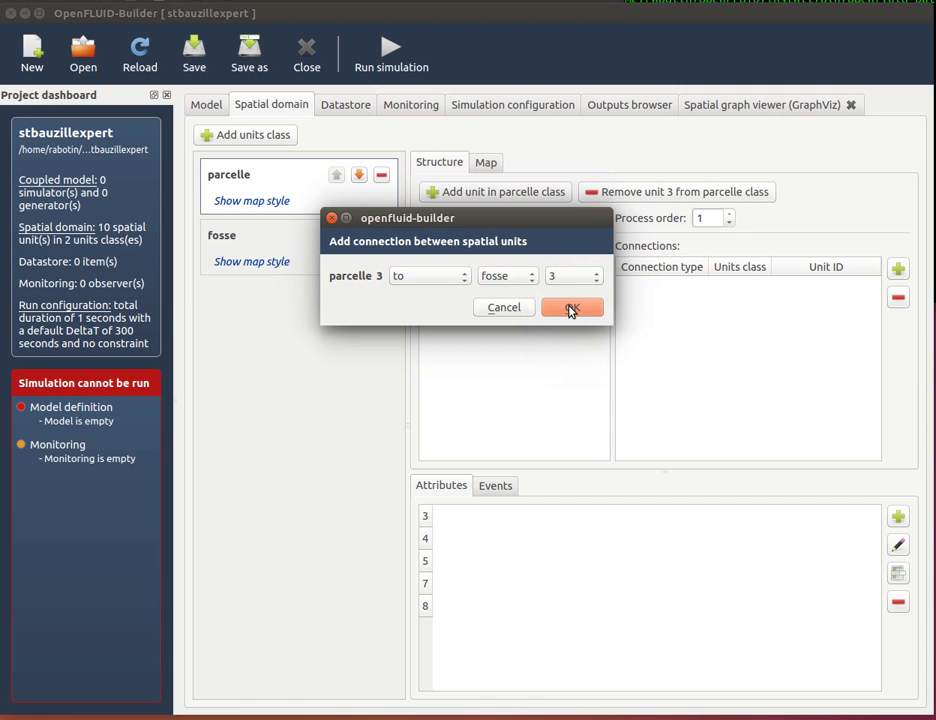
left_click(568, 278)
left_click(565, 249)
left_click(566, 309)
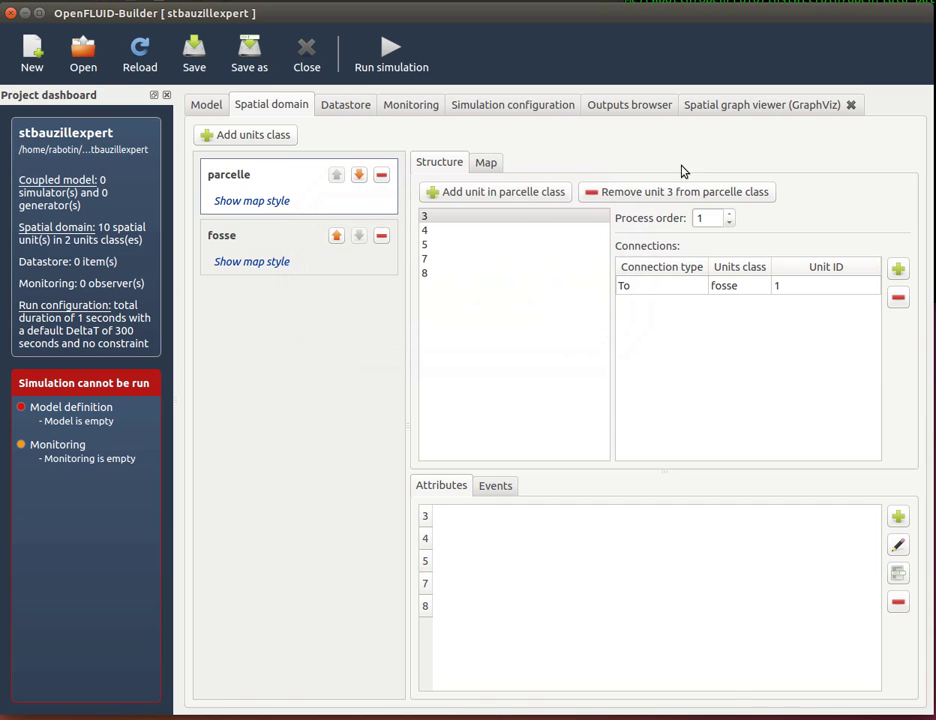
left_click(723, 113)
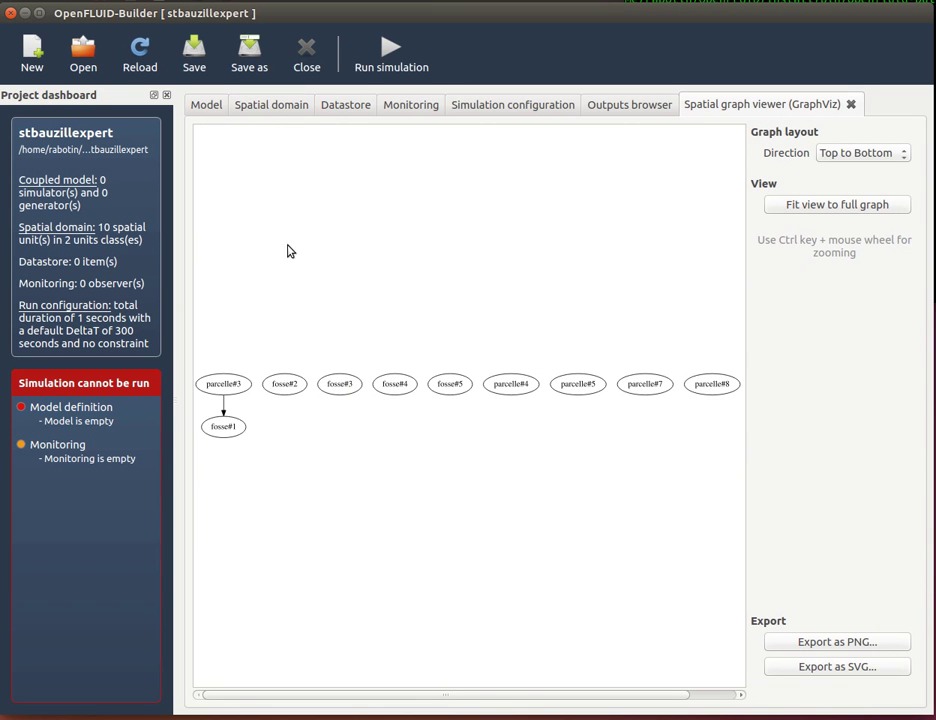
- Add a "to" connection from parcelle unit 7 to fosse unit 4 and check it in the spatial graph
left_click(299, 106)
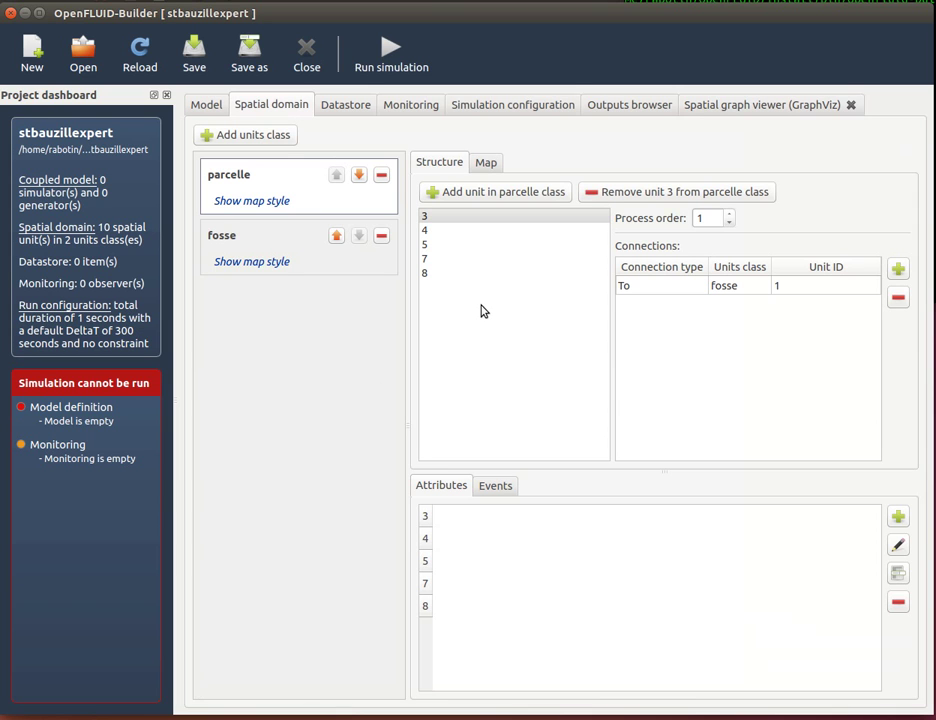
left_click(562, 257)
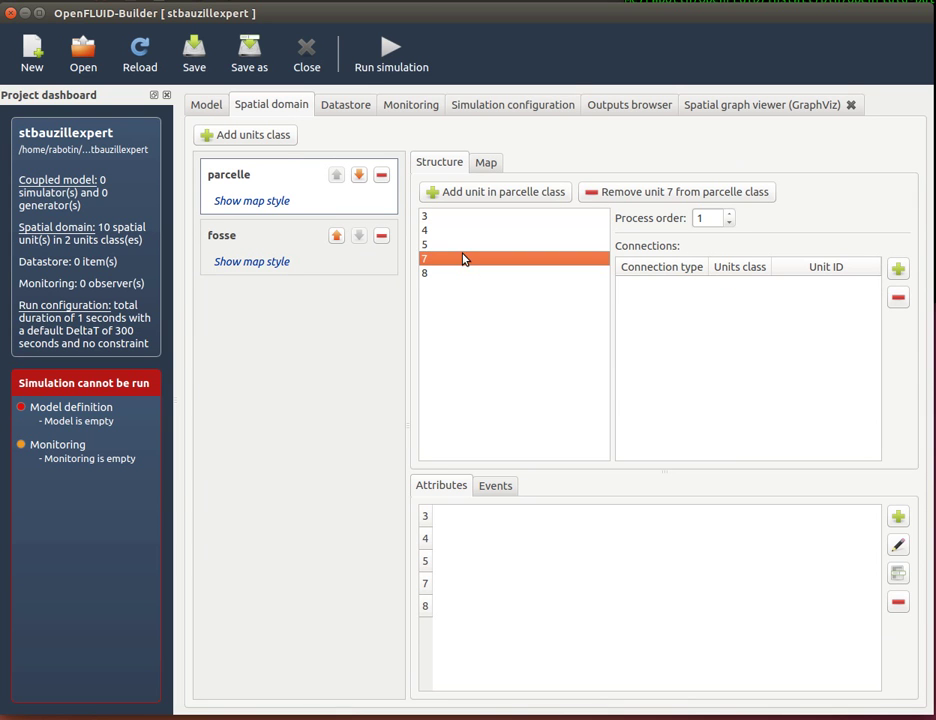
left_click(898, 270)
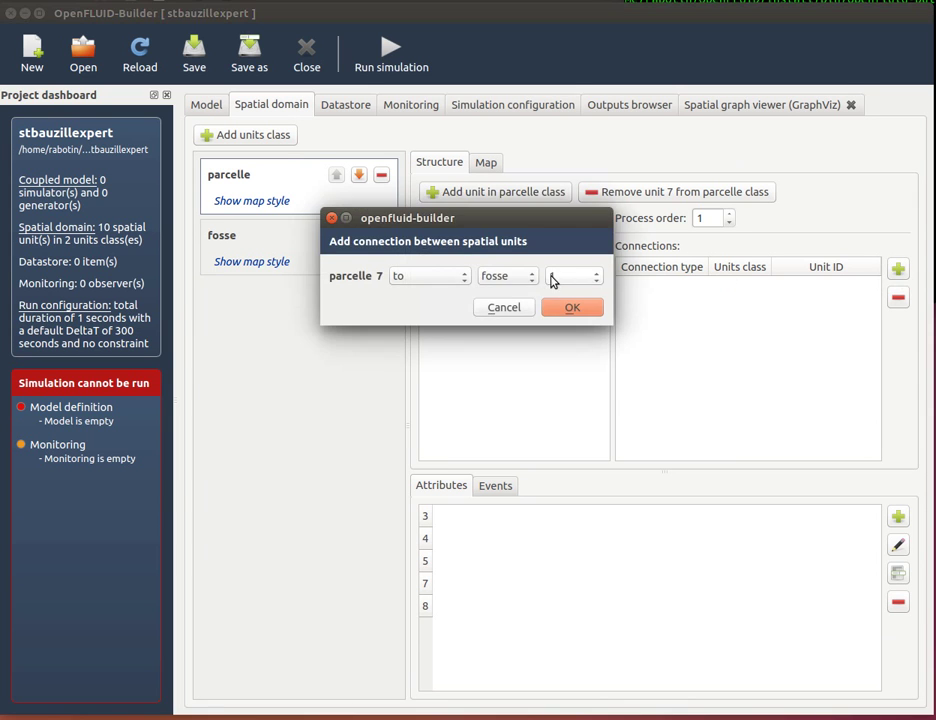
left_click(553, 279)
left_click(556, 323)
left_click(568, 312)
left_click(757, 105)
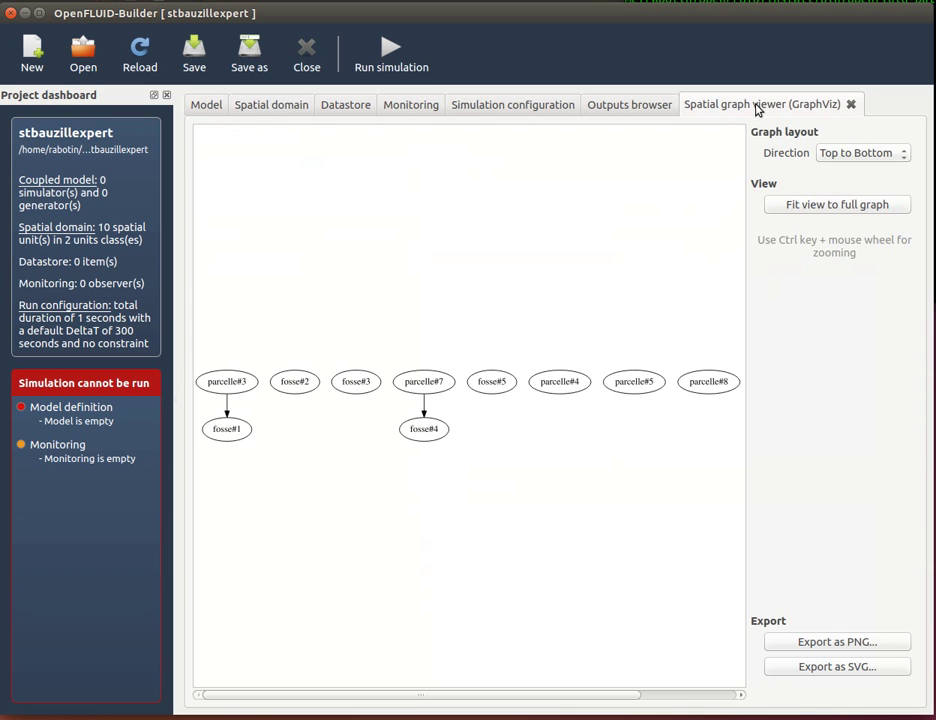
- Return to the spatial domain and add a "to" connection from parcelle unit 4 to parcelle unit 5
left_click(272, 105)
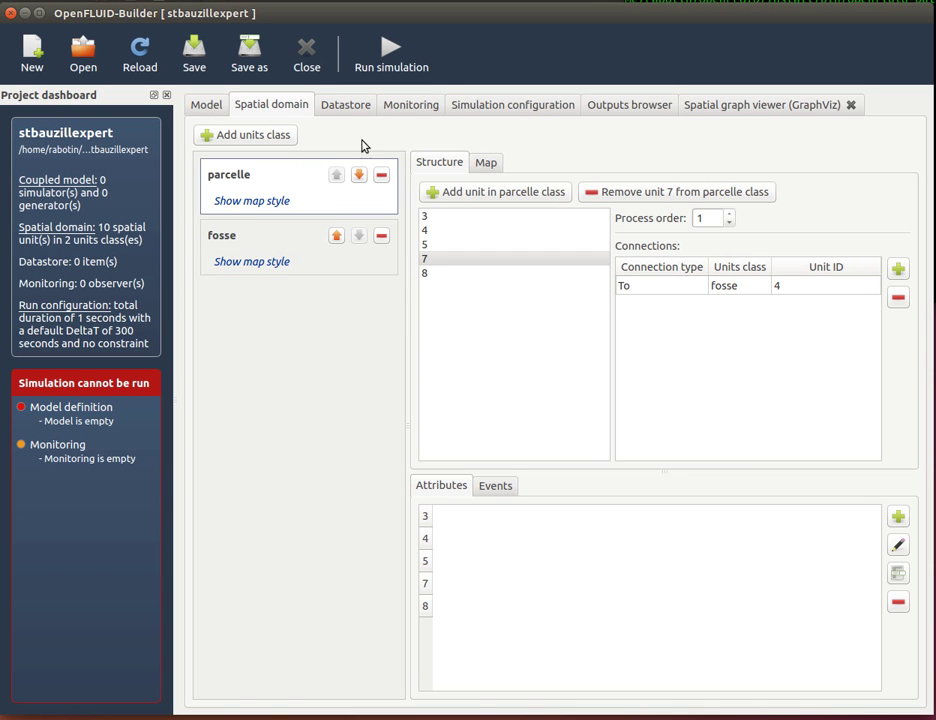
left_click(437, 231)
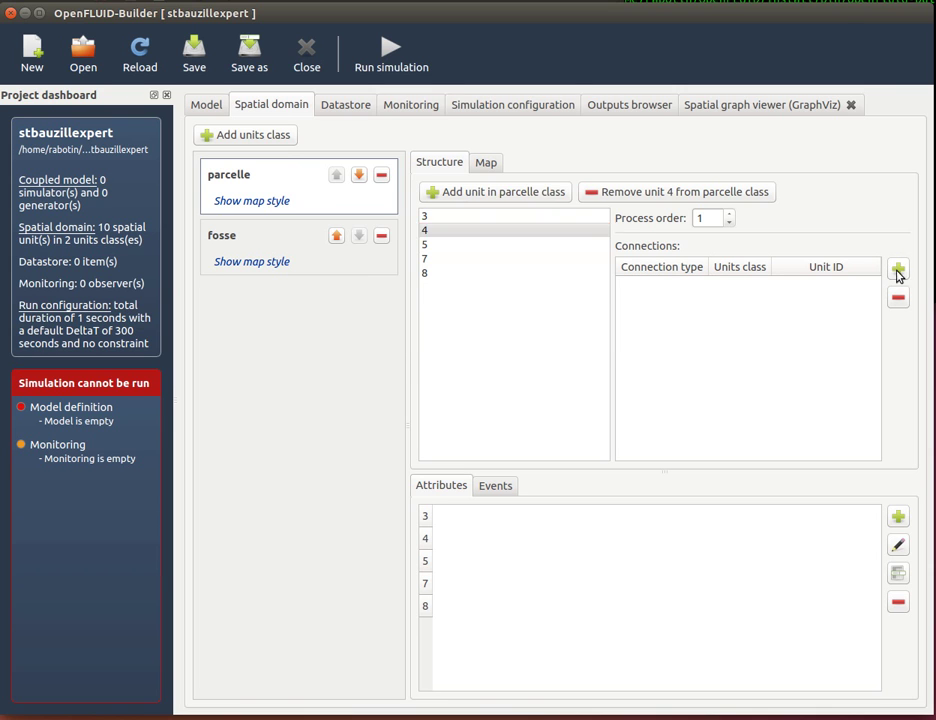
left_click(898, 270)
left_click(503, 279)
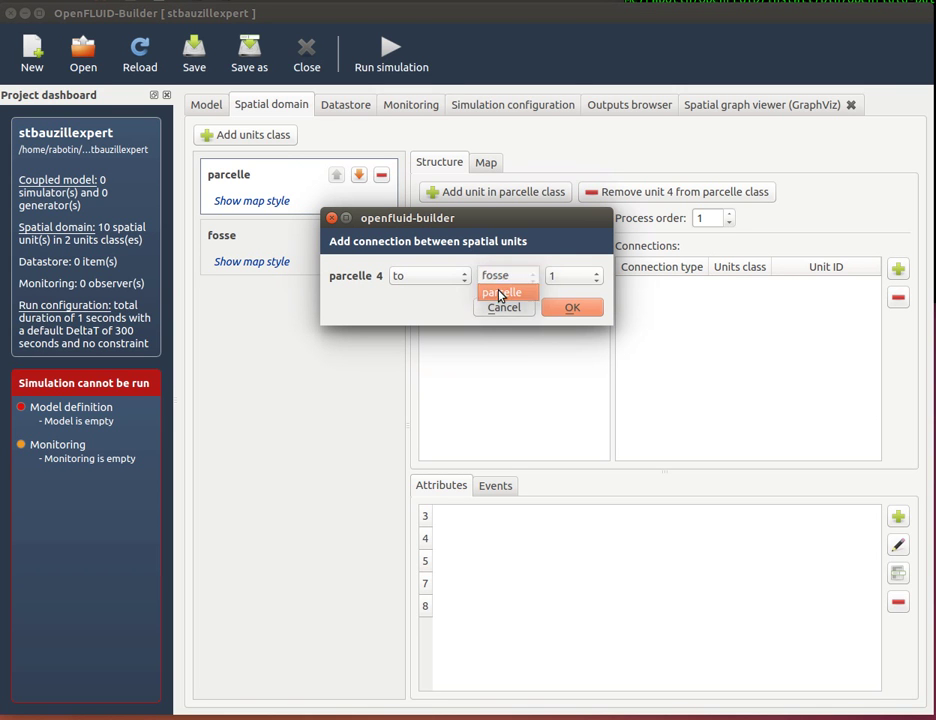
left_click(503, 292)
left_click(568, 276)
left_click(565, 309)
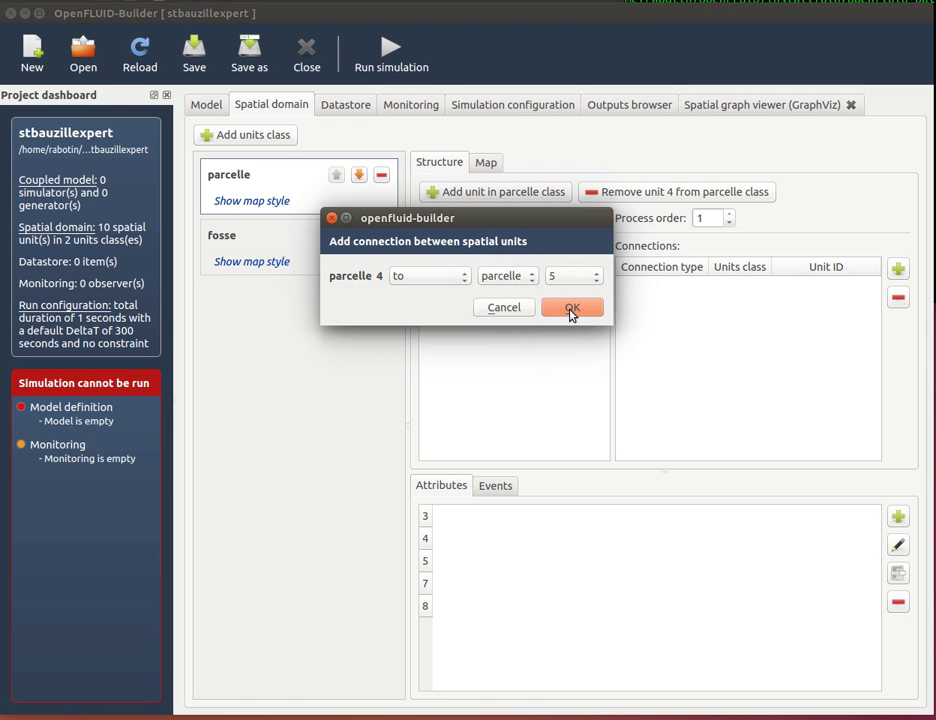
left_click(570, 311)
- Add a "to" connection from parcelle unit 5 to fosse unit 3
left_click(450, 245)
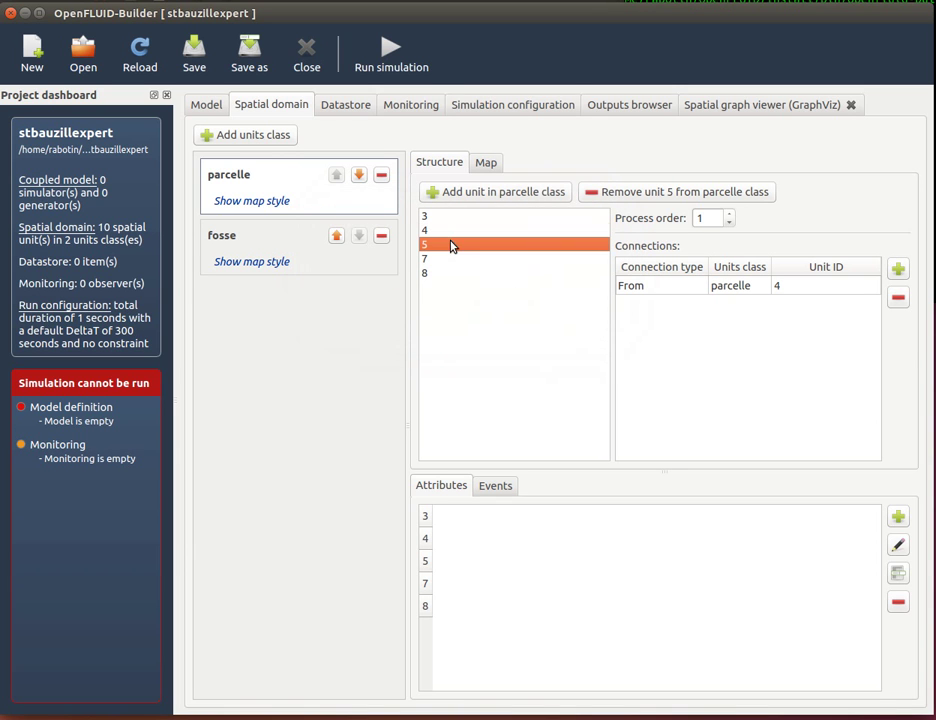
left_click(899, 270)
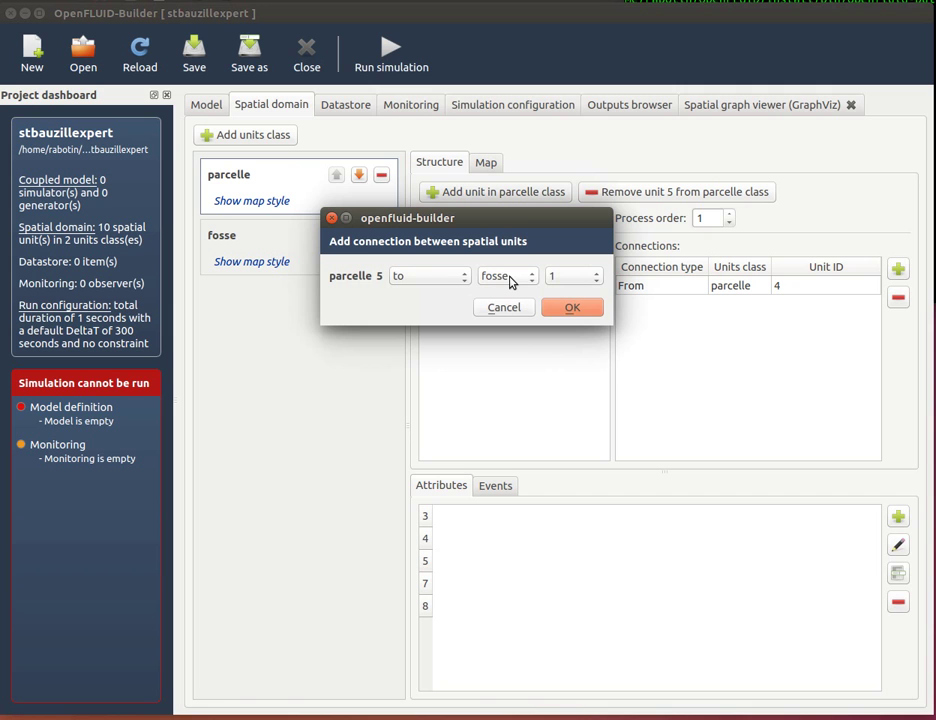
left_click(578, 278)
left_click(568, 311)
left_click(570, 309)
- Add a "to" connection from fosse unit 1 to fosse unit 2
left_click(300, 255)
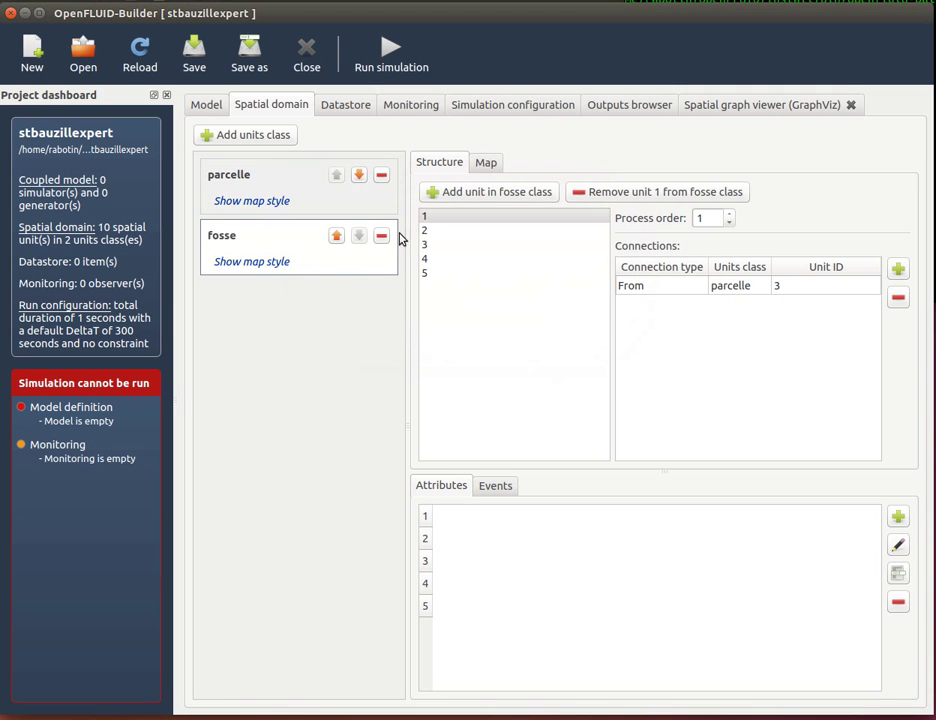
left_click(432, 218)
left_click(897, 268)
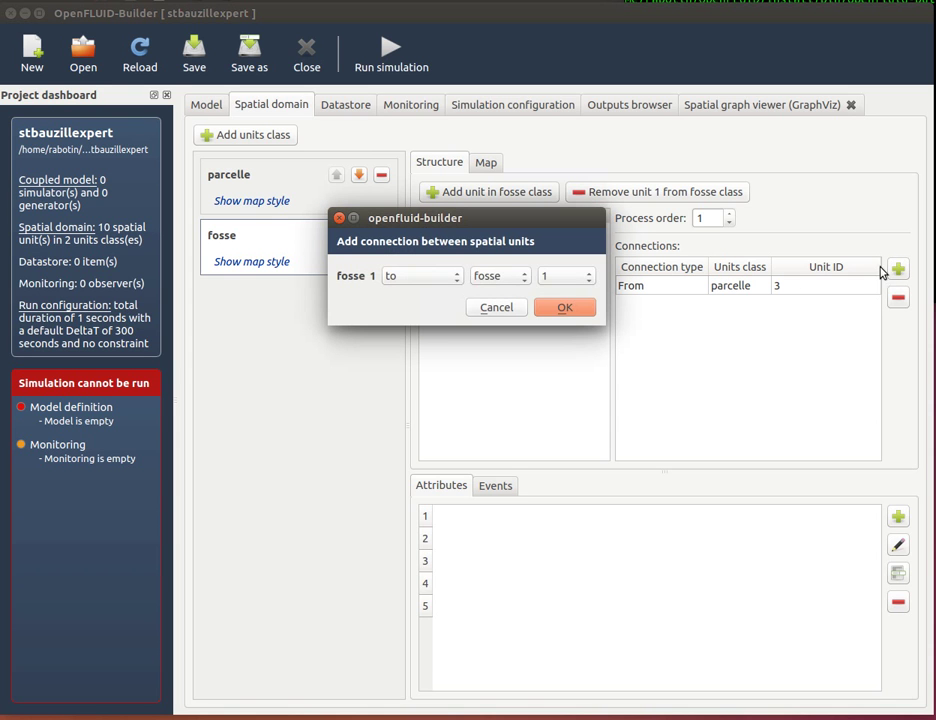
left_click(566, 281)
left_click(558, 290)
left_click(562, 309)
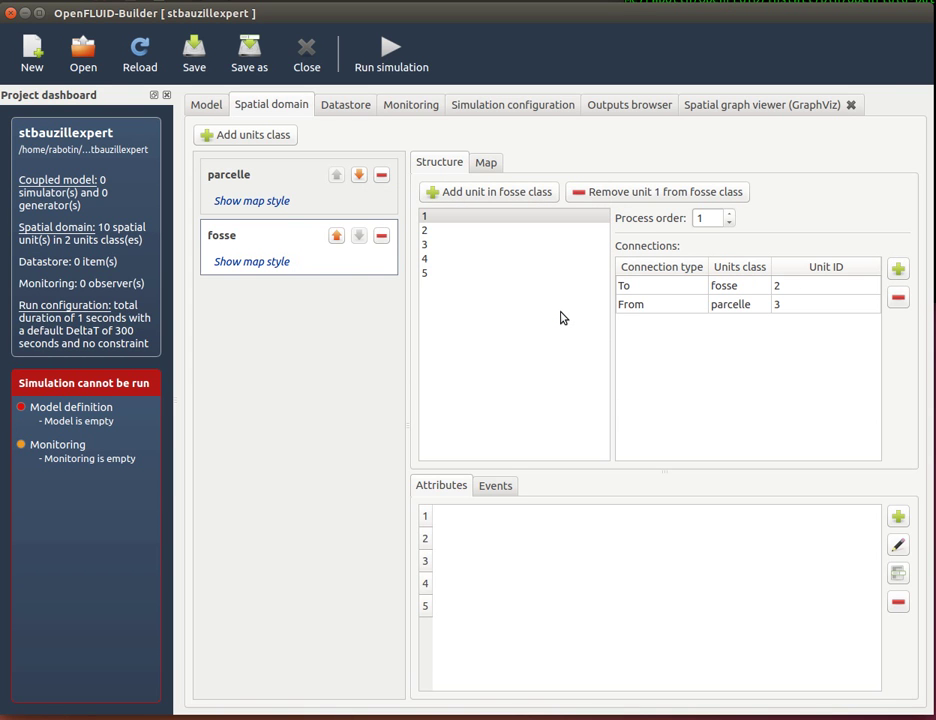
- Add a "to" connection from fosse unit 2 to fosse unit 5
left_click(468, 231)
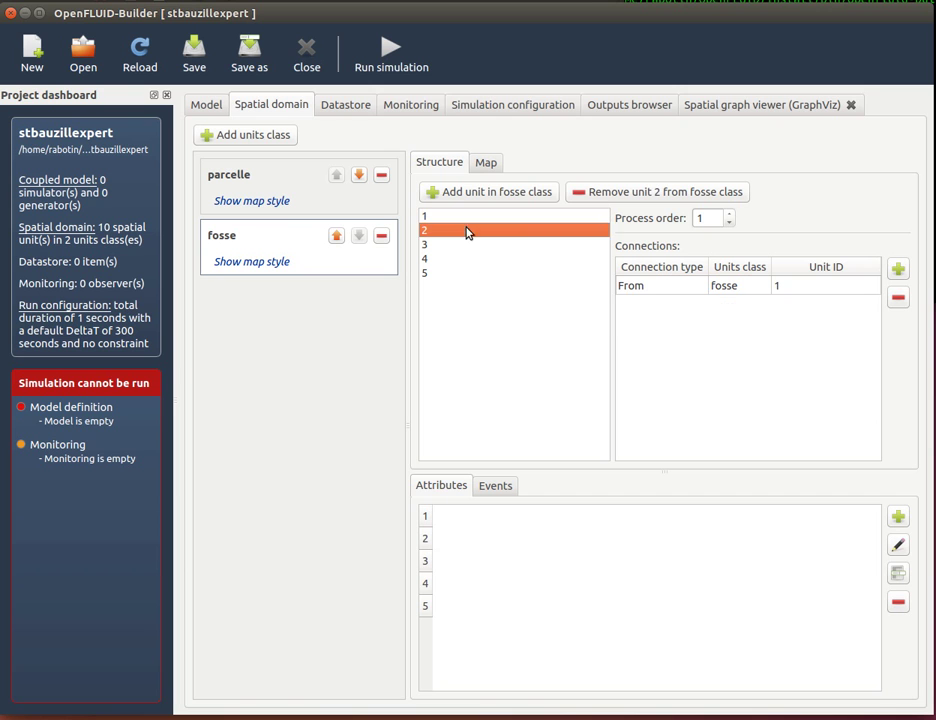
left_click(897, 269)
left_click(566, 281)
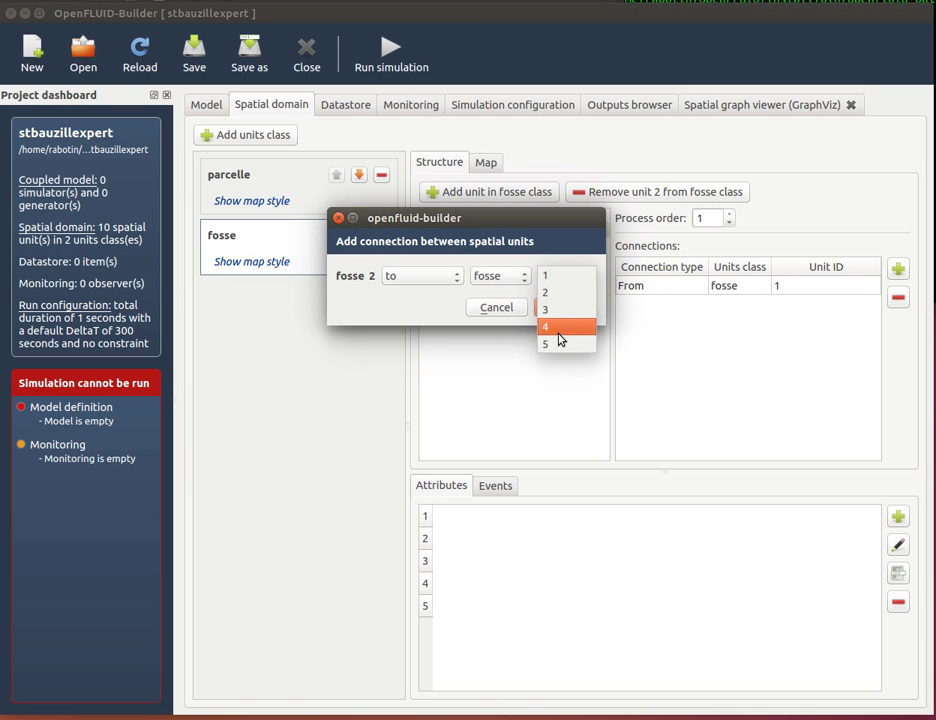
left_click(560, 345)
left_click(562, 311)
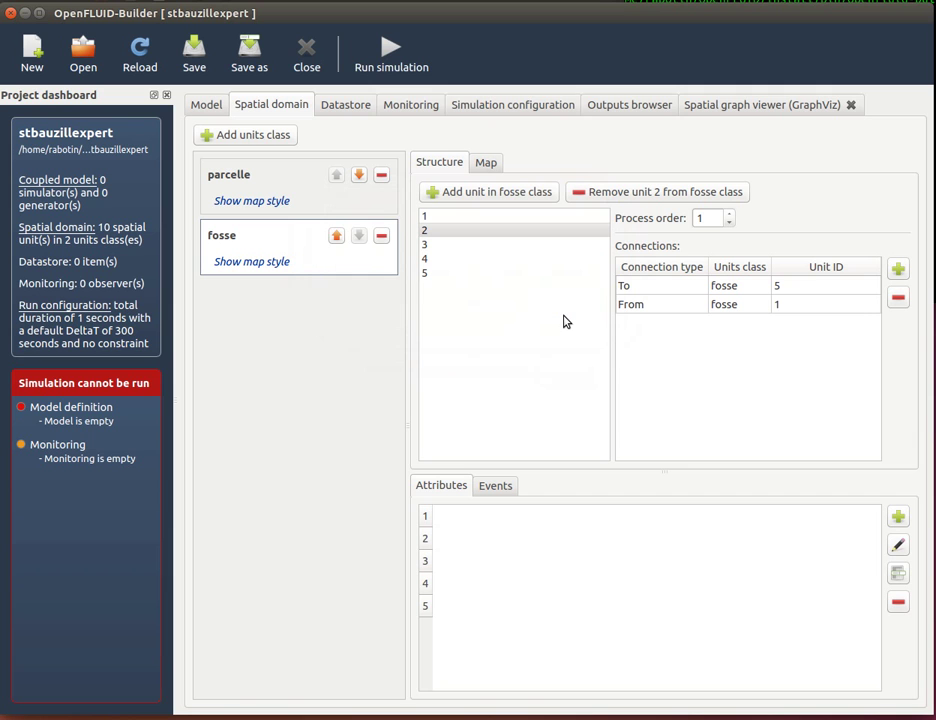
- Add a "to" connection from parcelle unit 8 to fosse unit 5
left_click(307, 195)
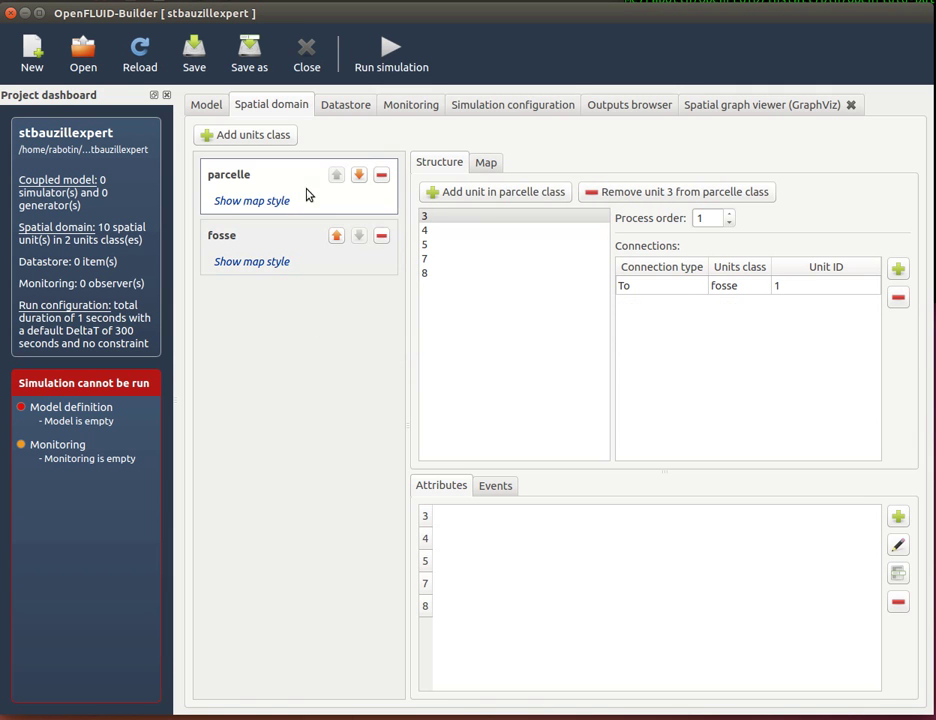
left_click(437, 274)
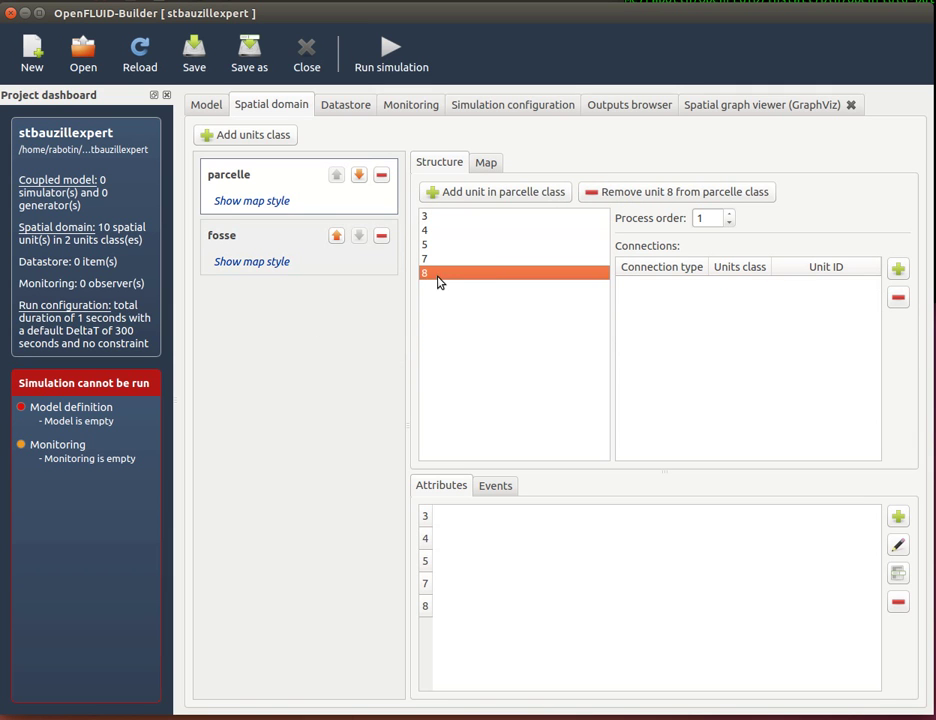
left_click(897, 269)
left_click(558, 279)
left_click(560, 344)
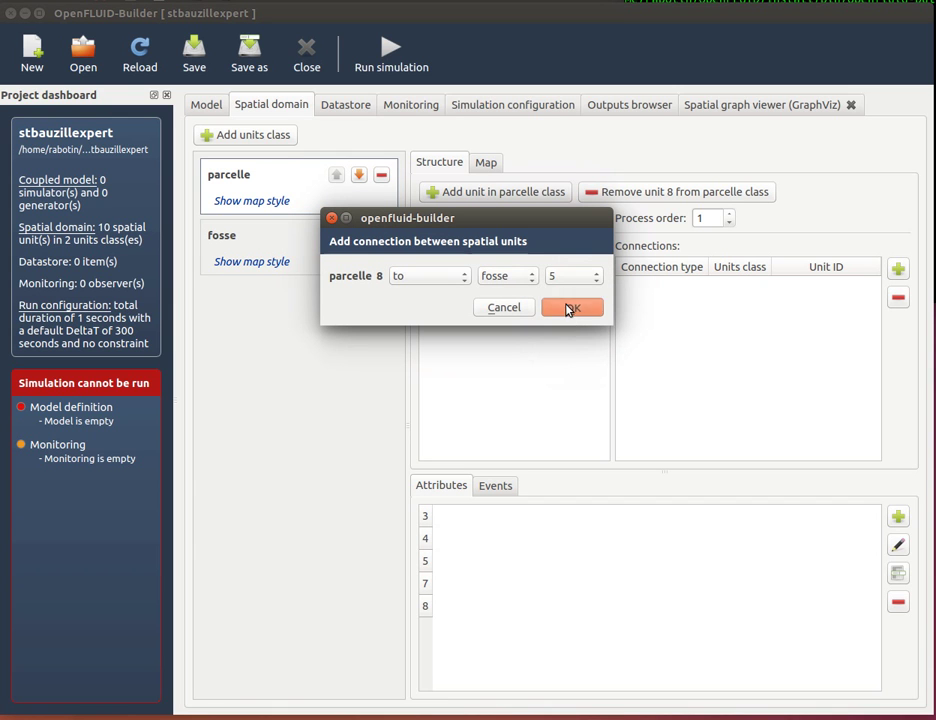
left_click(571, 308)
- Add a "to" connection from fosse unit 3 to fosse unit 5 and check it in the spatial graph
left_click(307, 242)
left_click(445, 246)
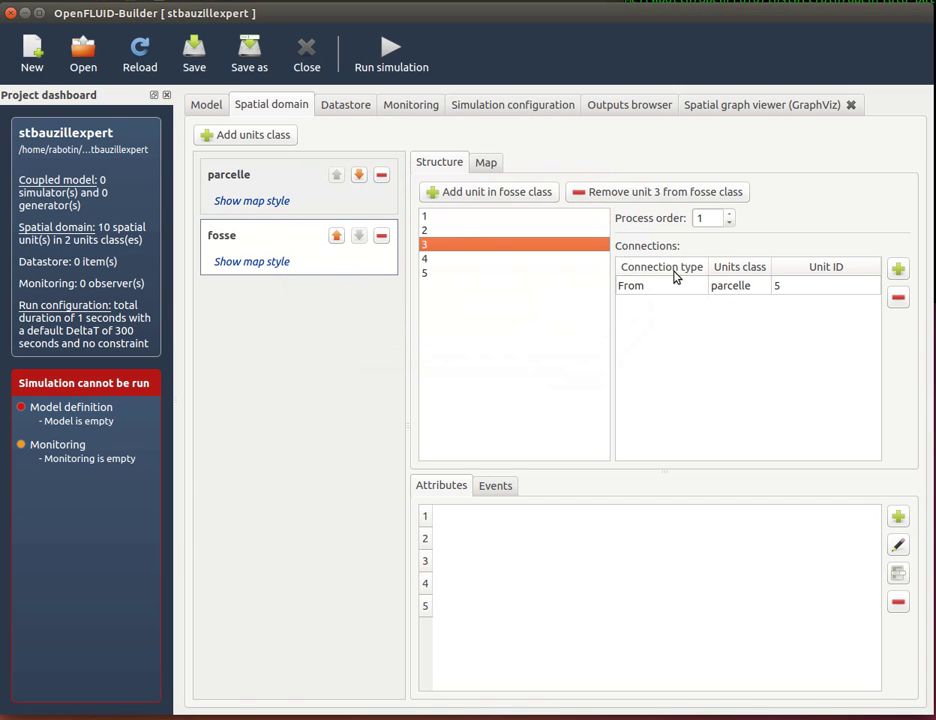
left_click(897, 269)
left_click(561, 287)
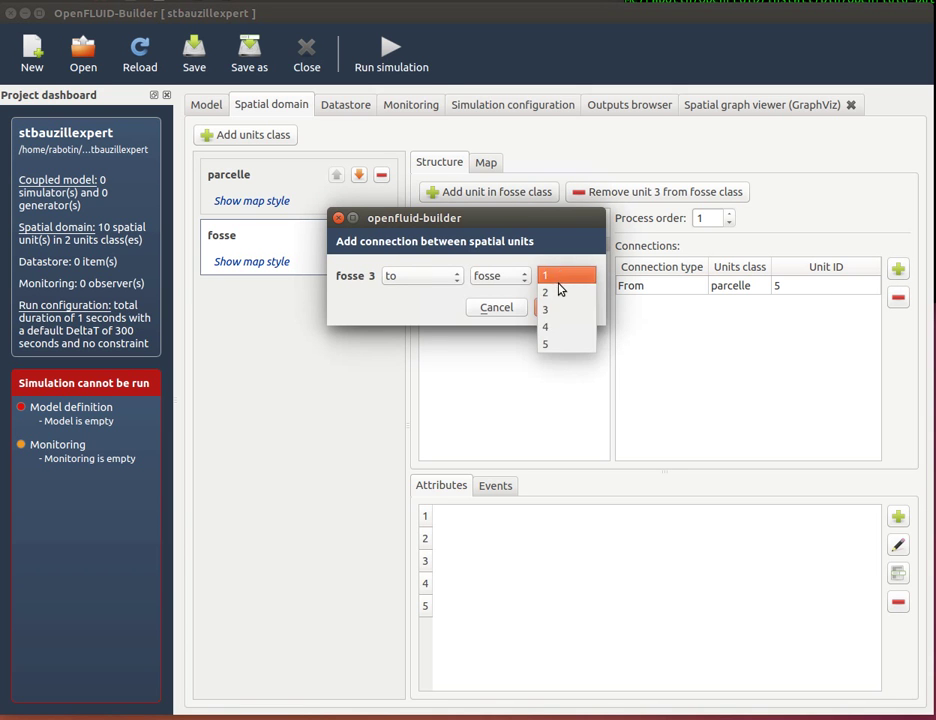
left_click(555, 342)
left_click(566, 310)
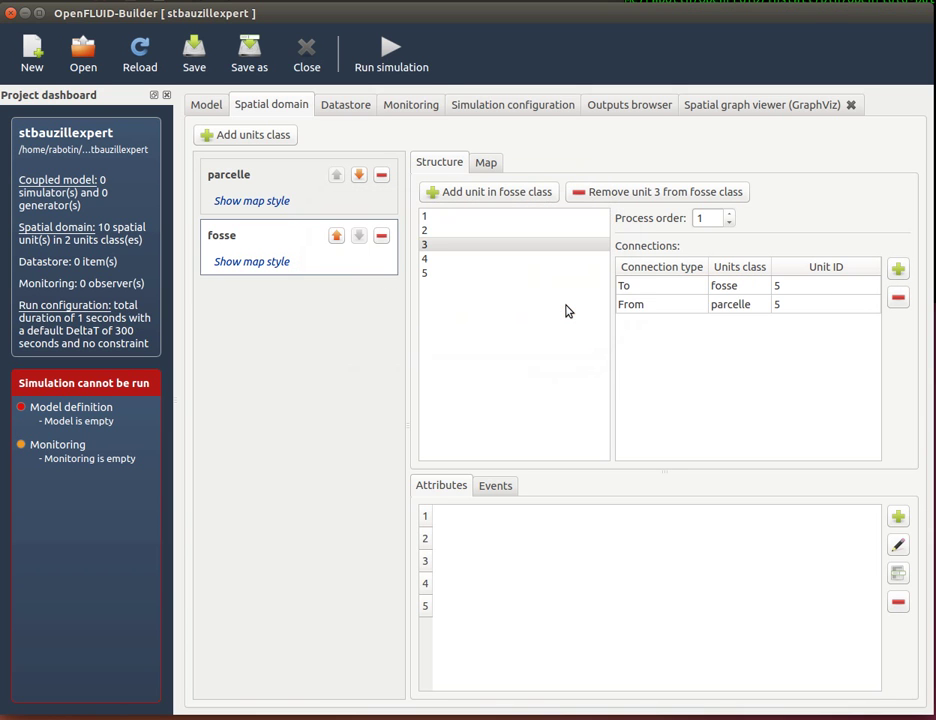
left_click(738, 104)
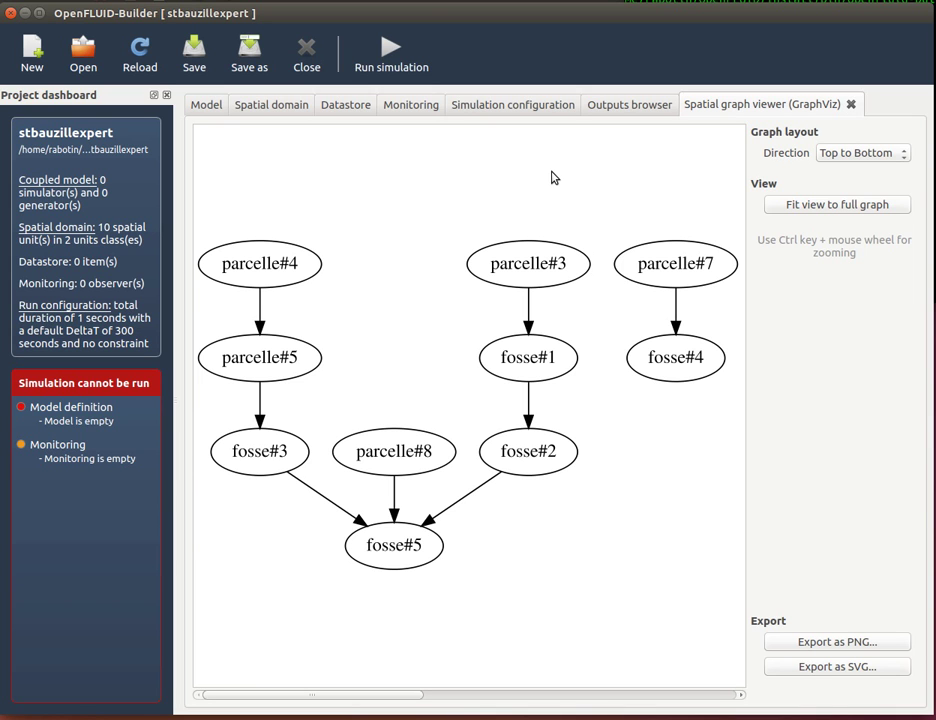
- Add a "to" connection from fosse unit 4 to fosse unit 3 and check it in the spatial graph
left_click(285, 105)
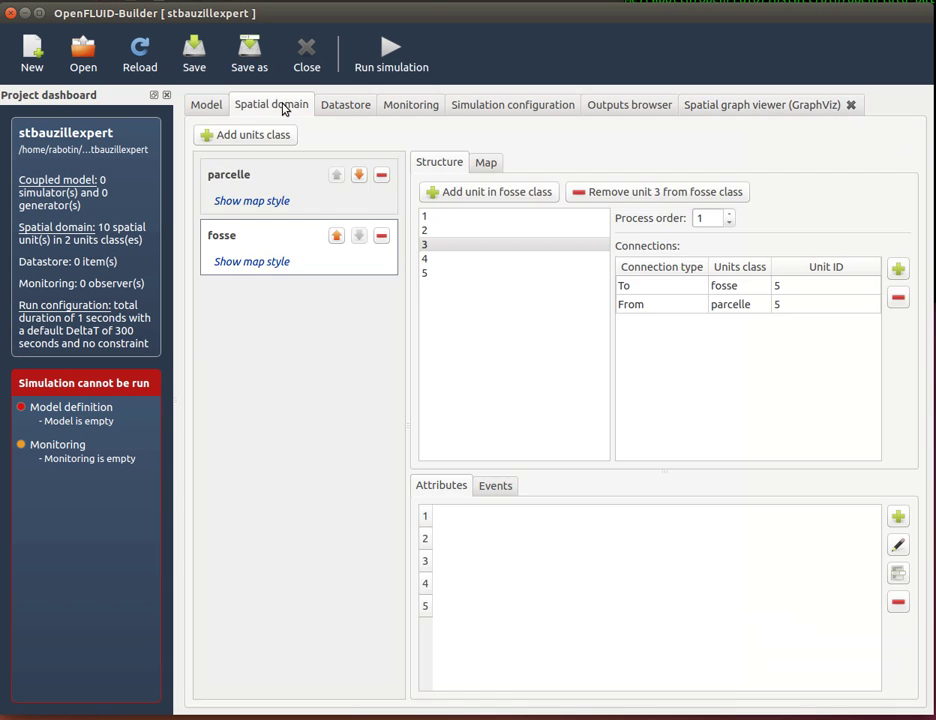
left_click(437, 258)
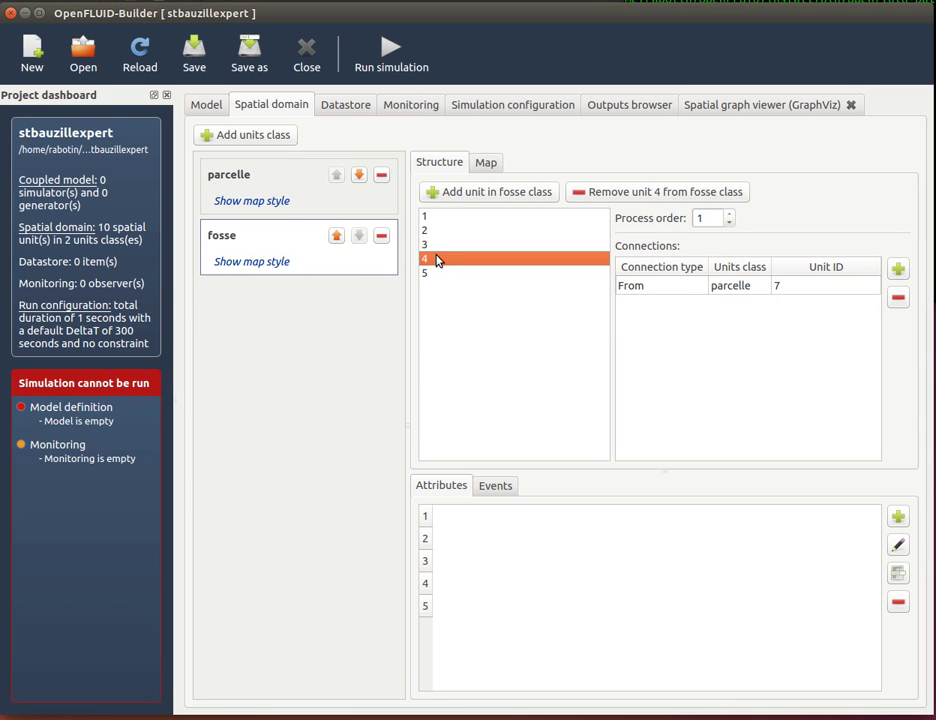
left_click(898, 270)
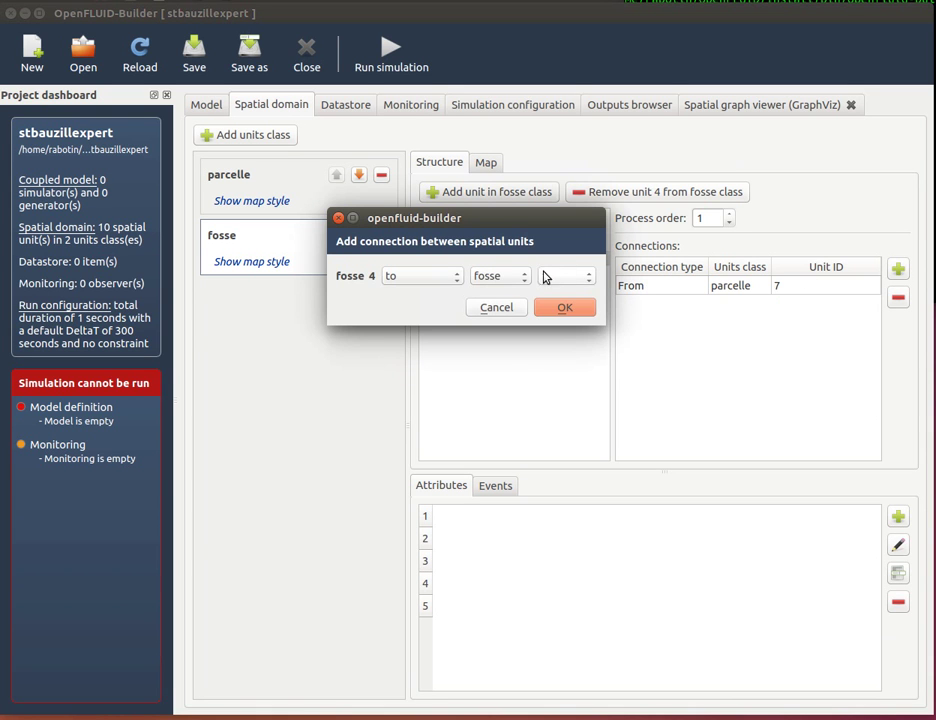
left_click(548, 275)
left_click(551, 311)
left_click(560, 309)
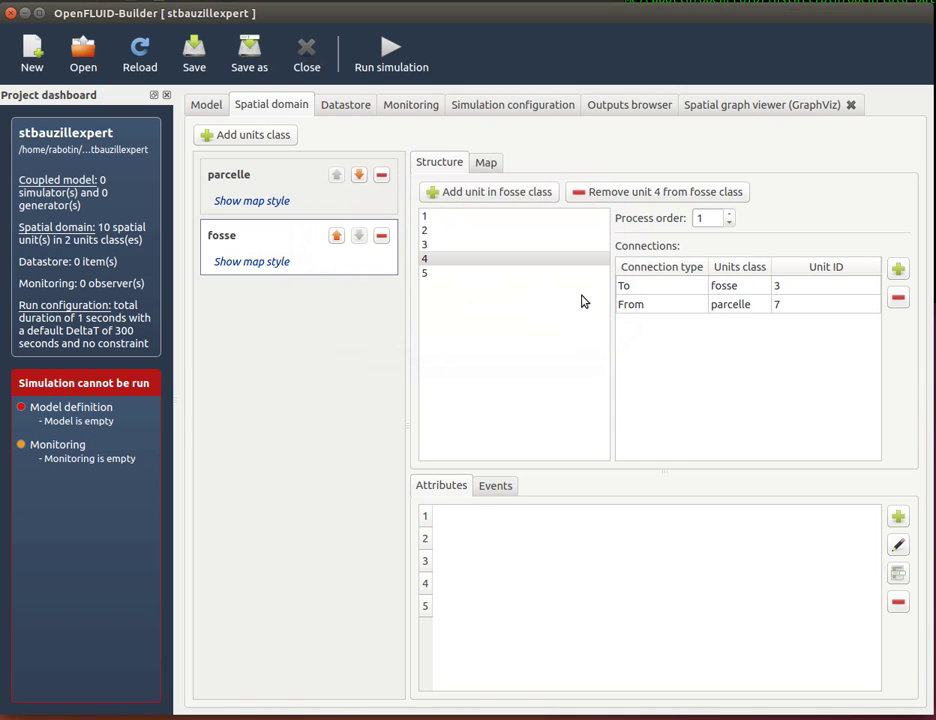
left_click(745, 106)
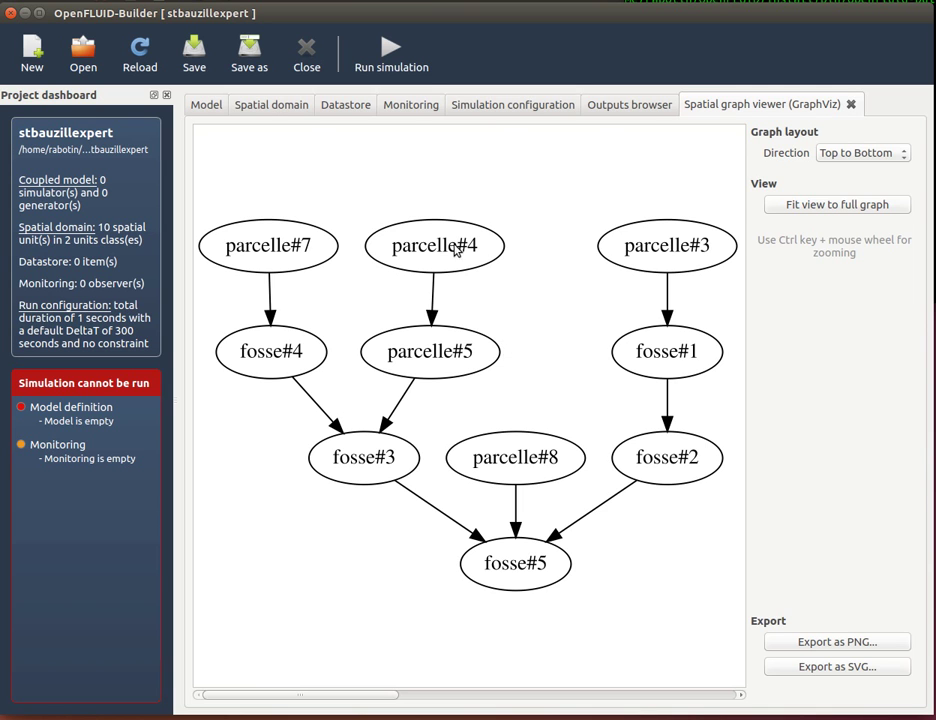
- Add an attribute named surface with default value 100 to the parcelle class
left_click(268, 110)
left_click(292, 196)
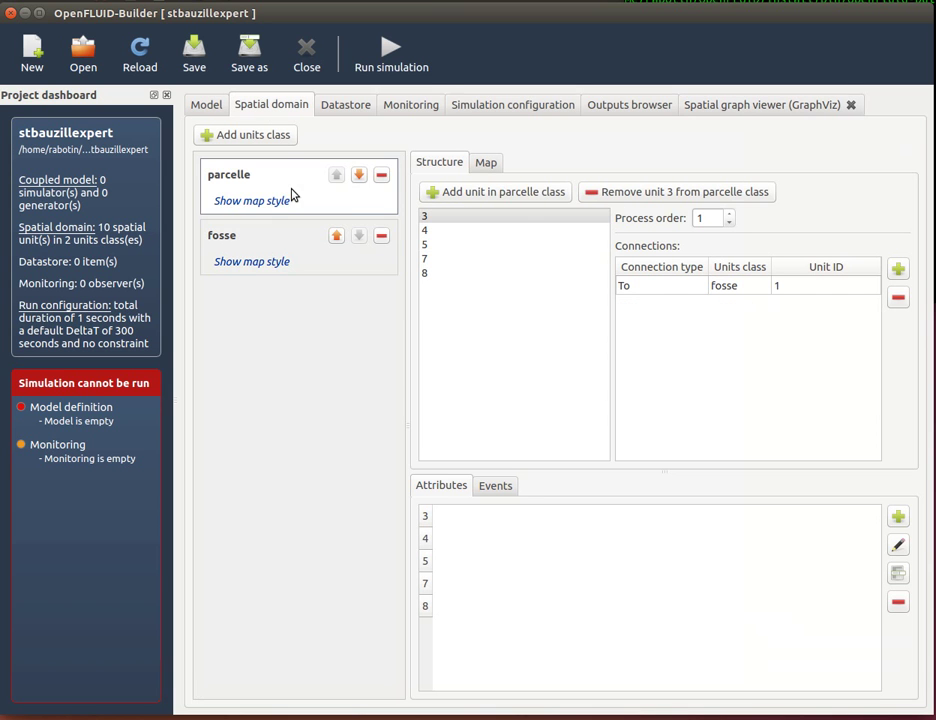
left_click(897, 517)
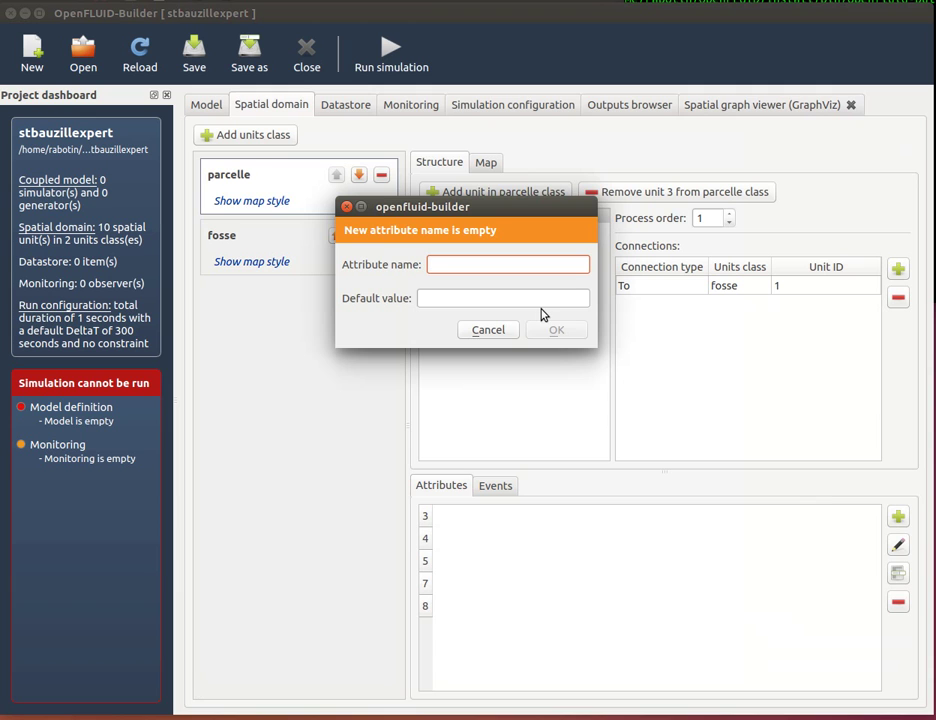
type("surface")
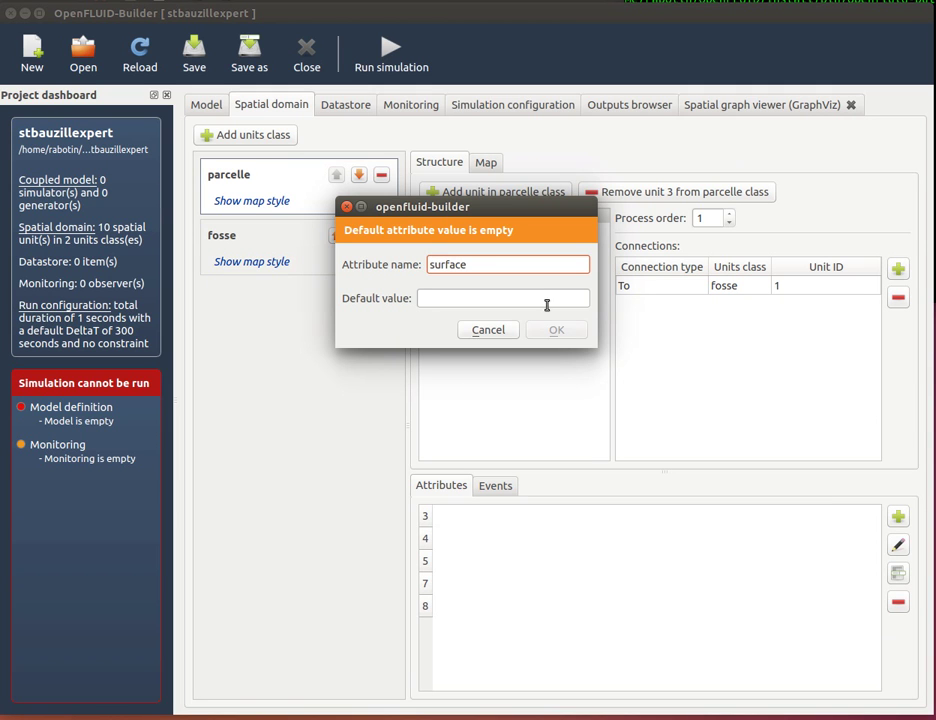
left_click(531, 300)
type("100")
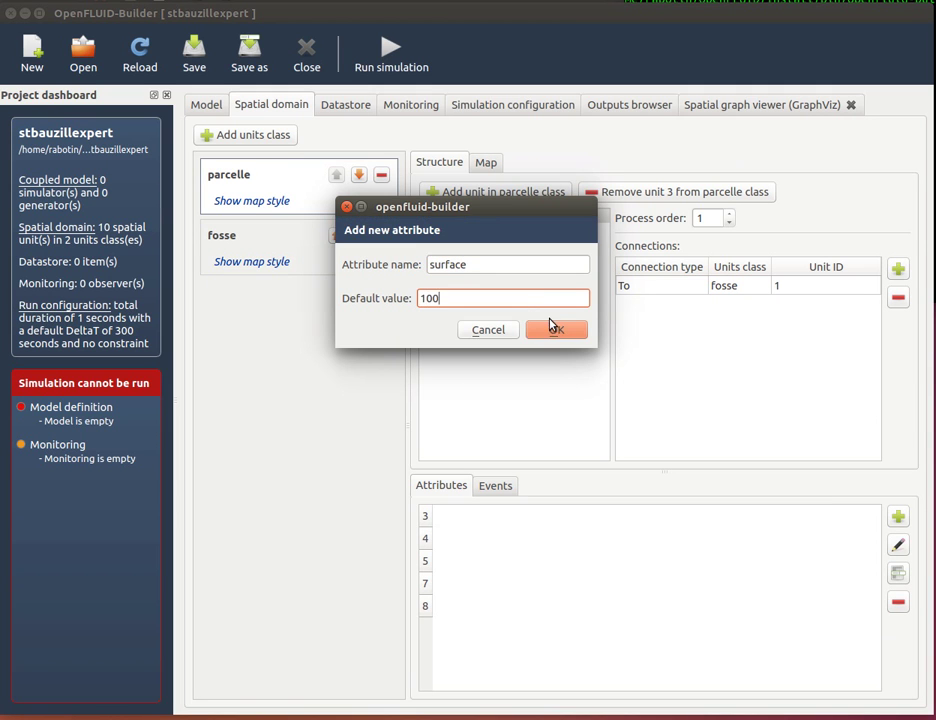
left_click(551, 325)
- Set the surface attribute to 95 for parcelle unit 3, 85 for unit 4 and 75 for unit 5
left_click(445, 536)
double_click(452, 534)
type("95")
double_click(445, 558)
type("85")
double_click(446, 580)
type("75")
- Add an attribute named pente with default value 0.0001 to the parcelle class
left_click(898, 516)
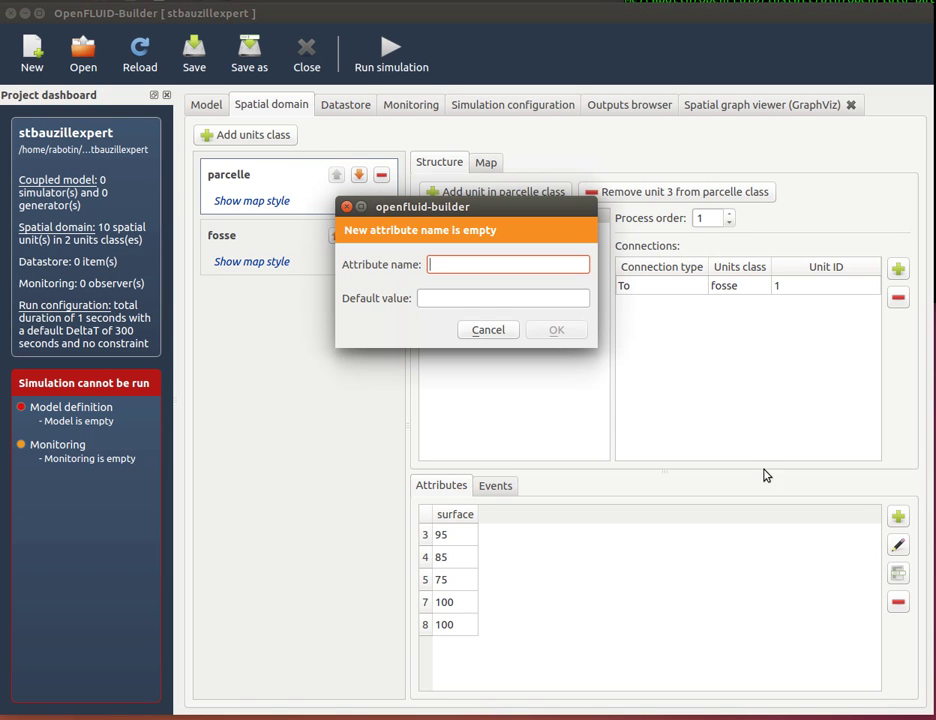
type("pente")
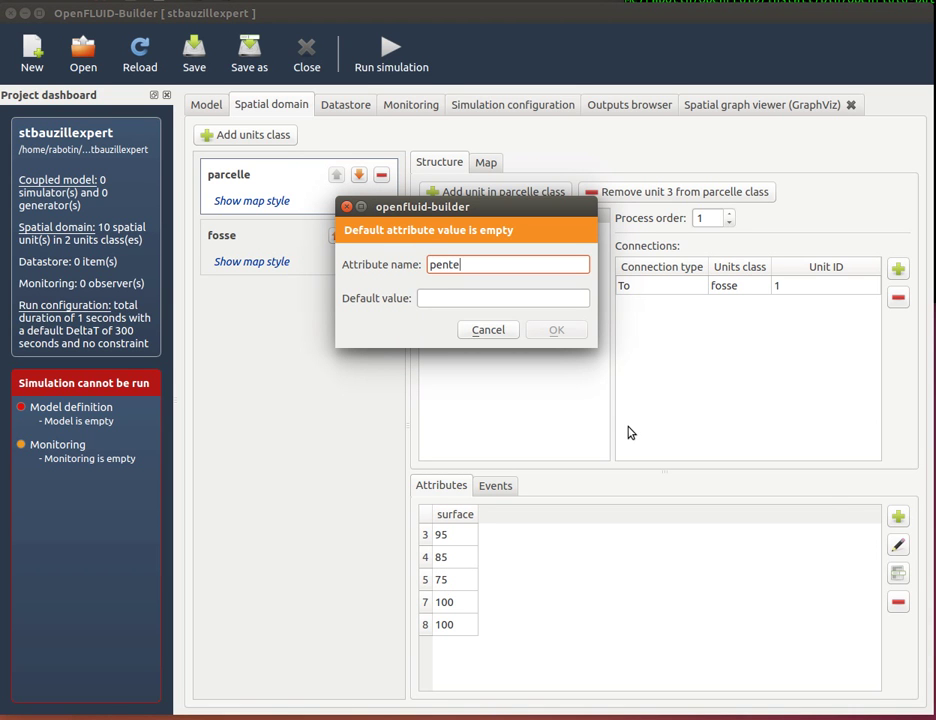
left_click(467, 300)
type("0.0001")
left_click(554, 329)
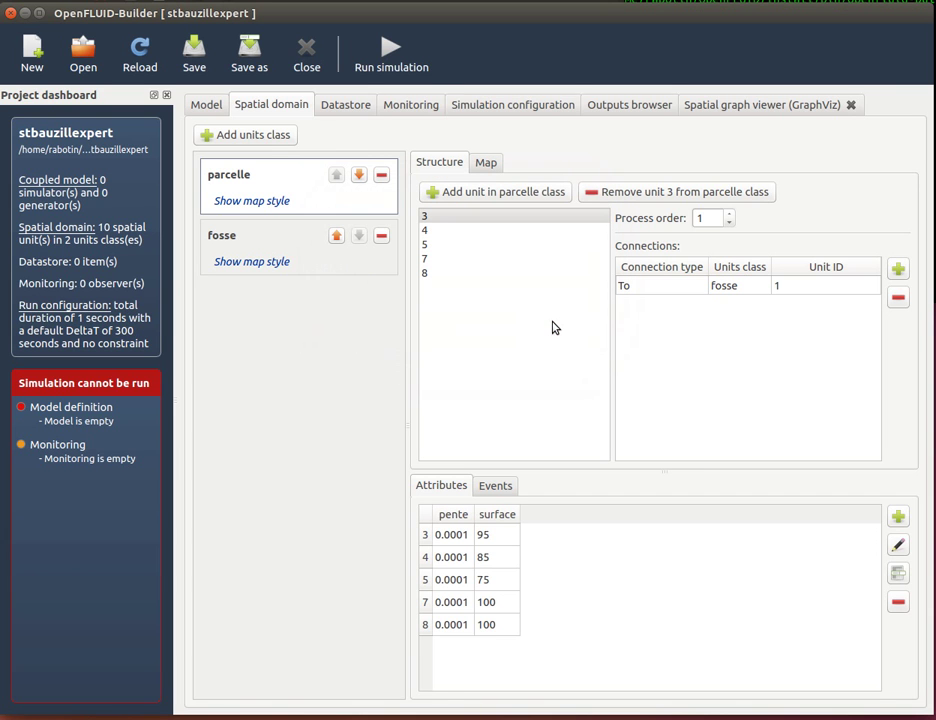
- Add an attribute named longueur with default value 15 to the fosse class
left_click(250, 247)
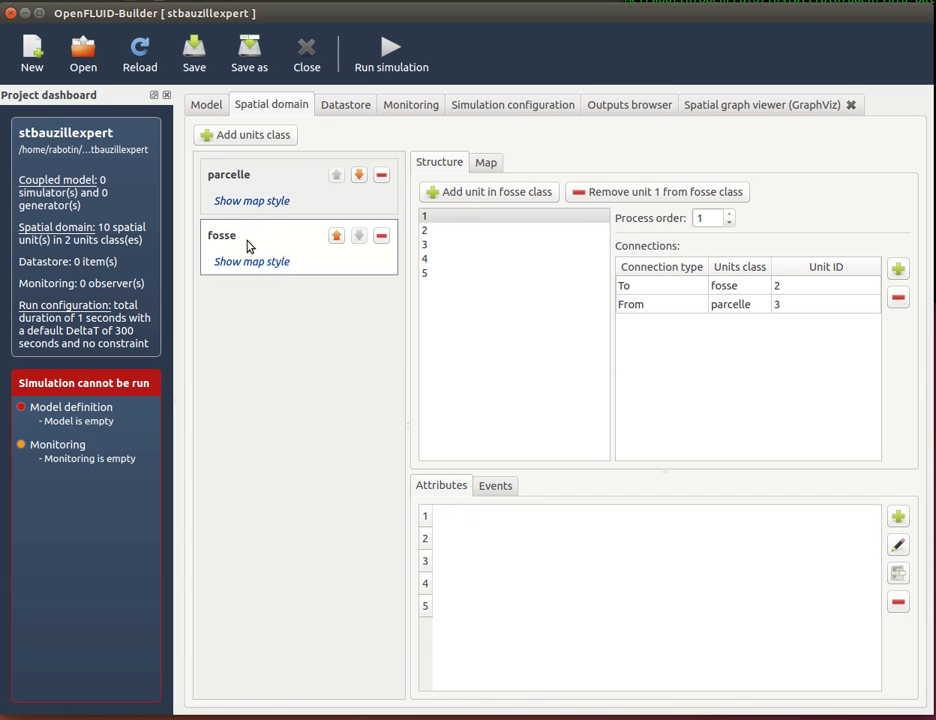
left_click(897, 518)
type("longueur")
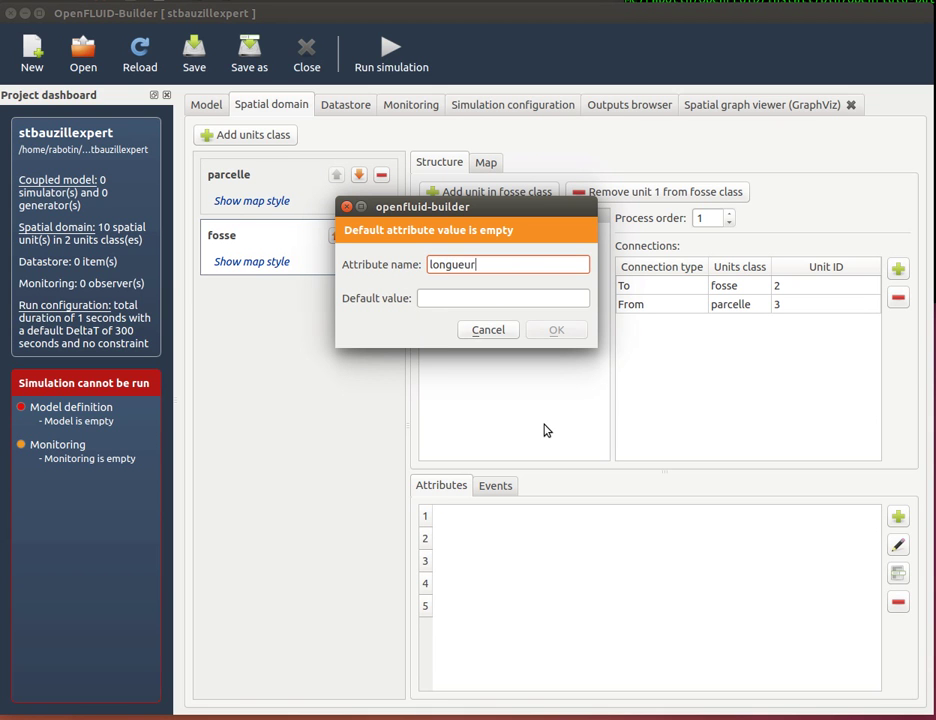
left_click(495, 300)
type("15")
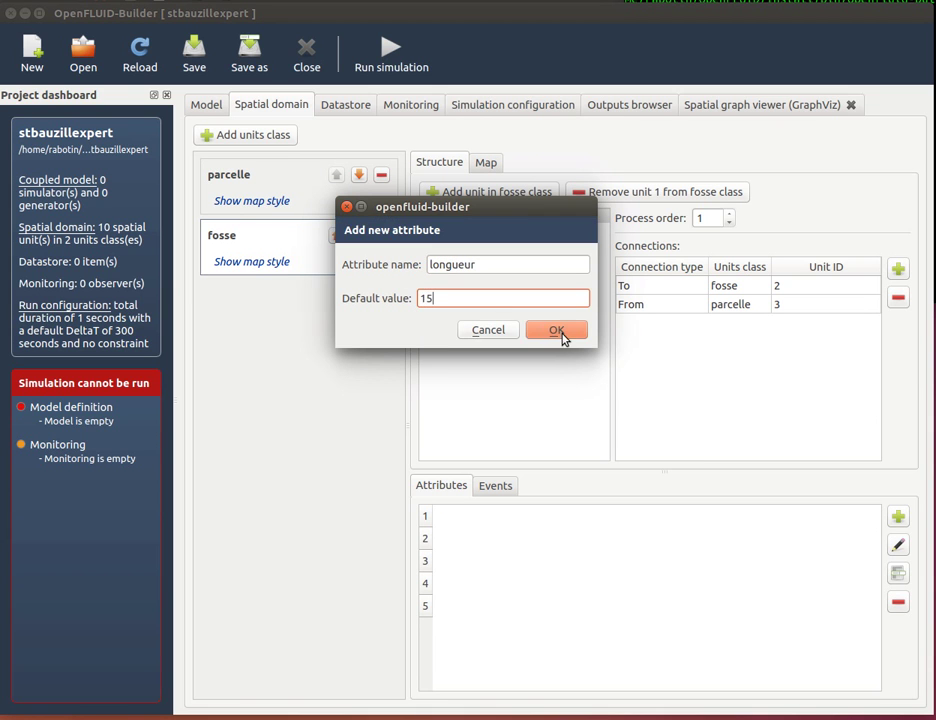
left_click(557, 331)
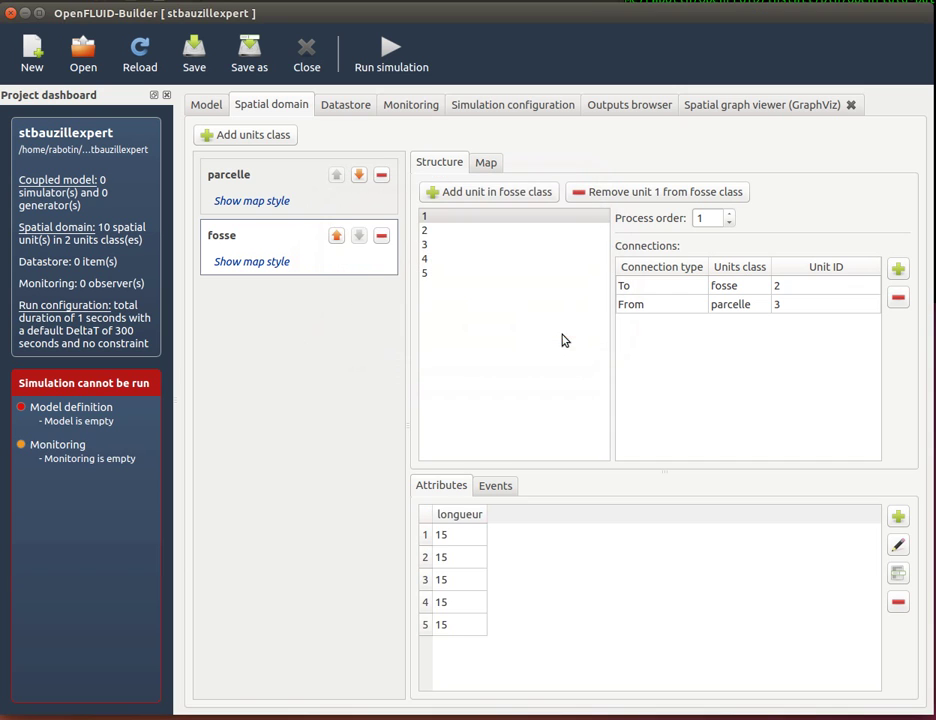
- Add an attribute named largeur with default value 0.2 to the fosse class
left_click(898, 517)
type("largeur")
left_click(474, 297)
type("0.2")
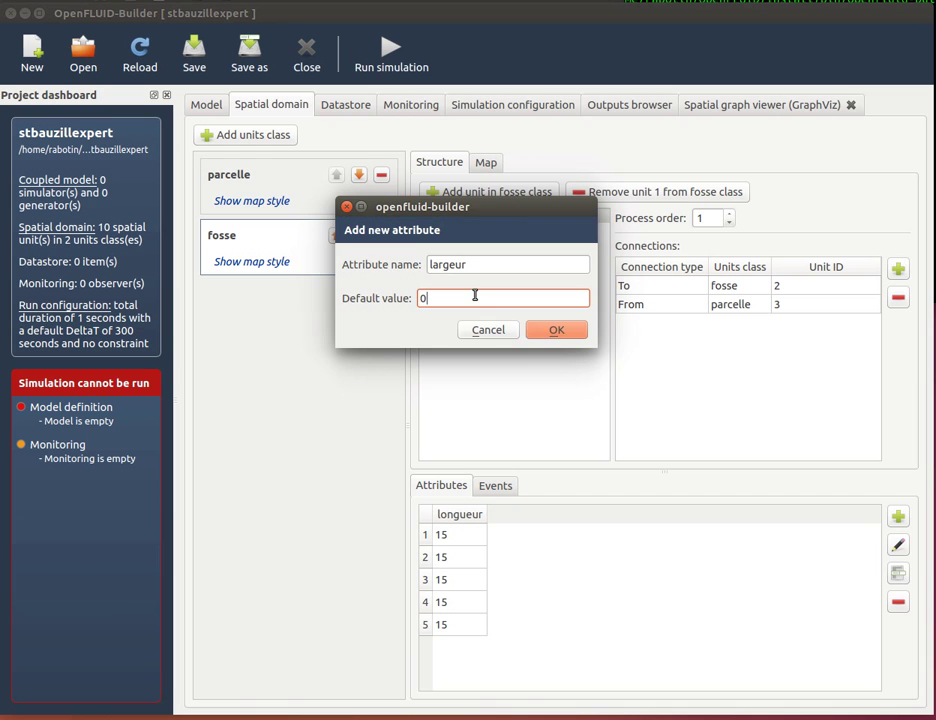
left_click(558, 334)
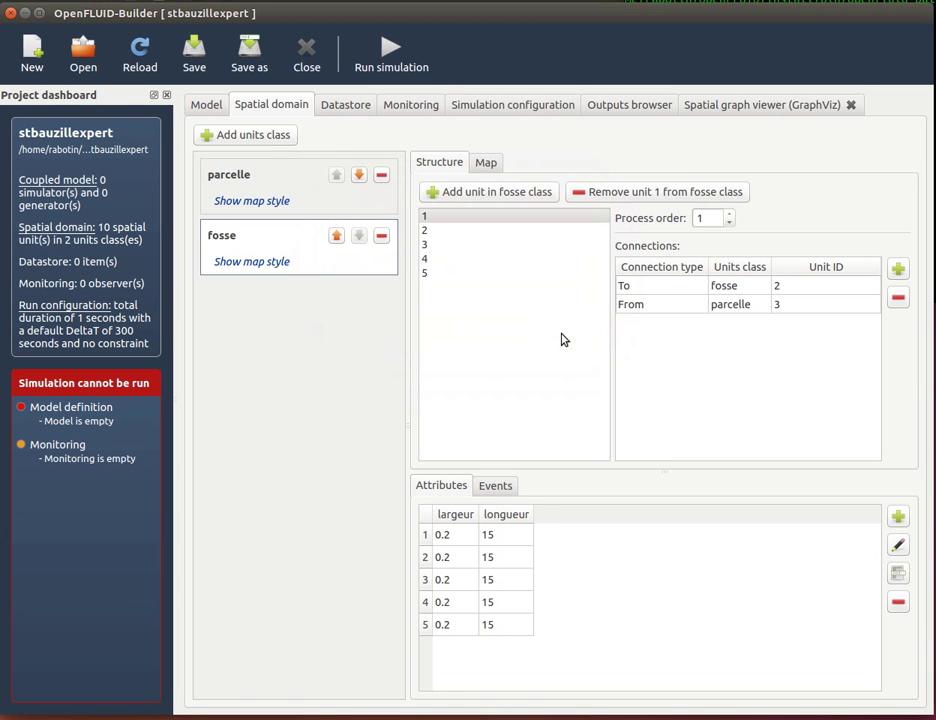
- Set the largeur attribute of fosse unit 4 to 0.1
double_click(443, 602)
left_click(443, 602)
key("BackSpace")
type("1")
key("Return")
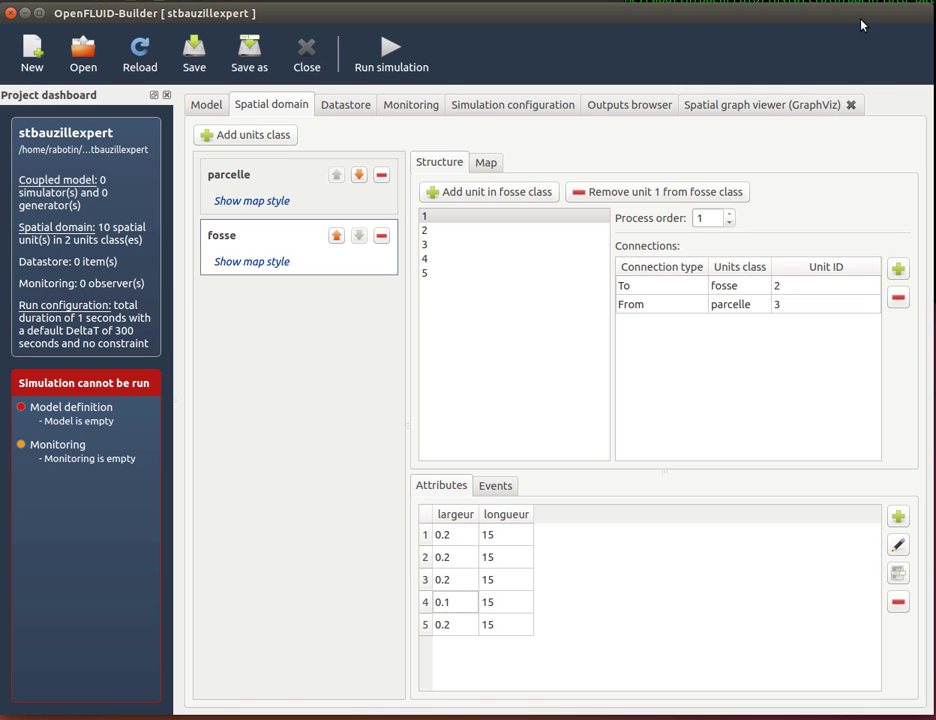